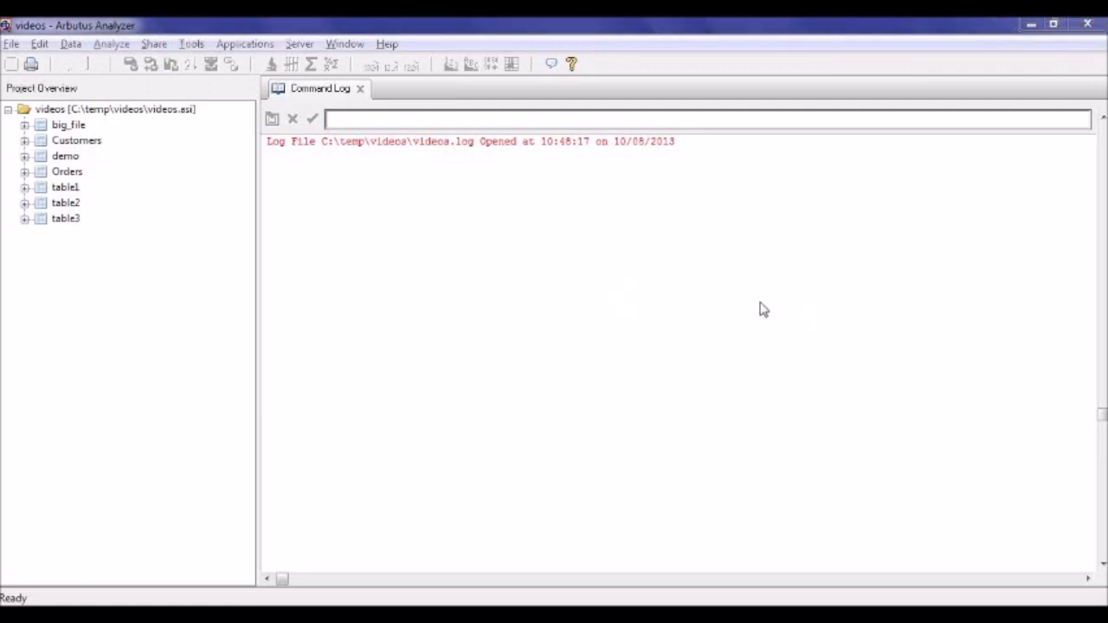
Start a new table in the videos project with demo10M.txt from the E:\delimited folder as its data source.
{"action": "right_click", "coordinate": [82, 111]}
{"action": "mouse_move", "coordinate": [136, 120]}
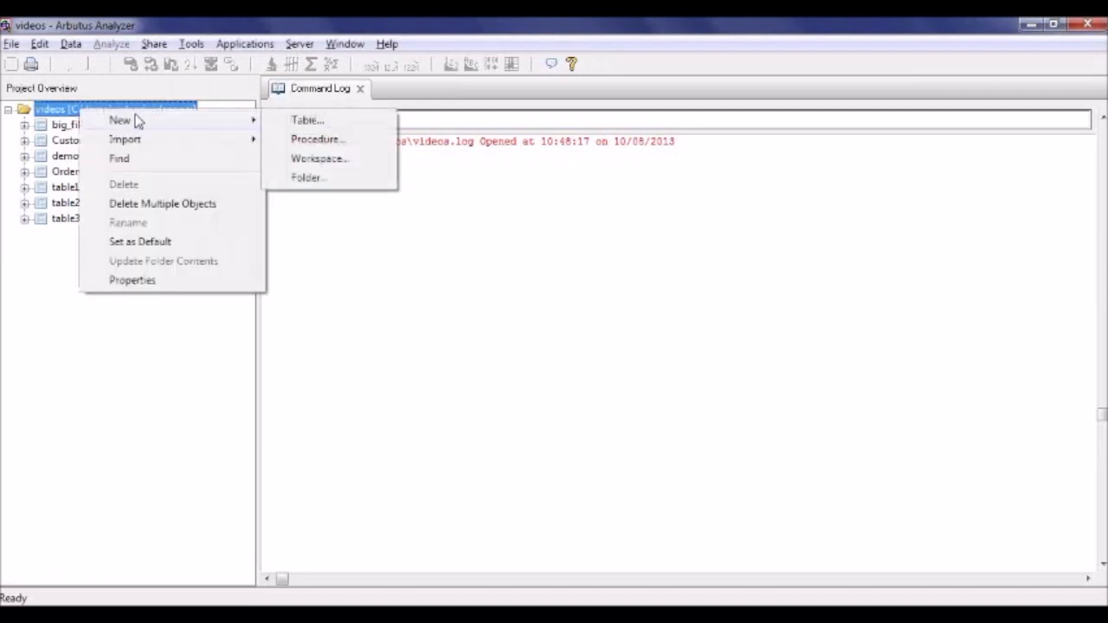
{"action": "left_click", "coordinate": [295, 125]}
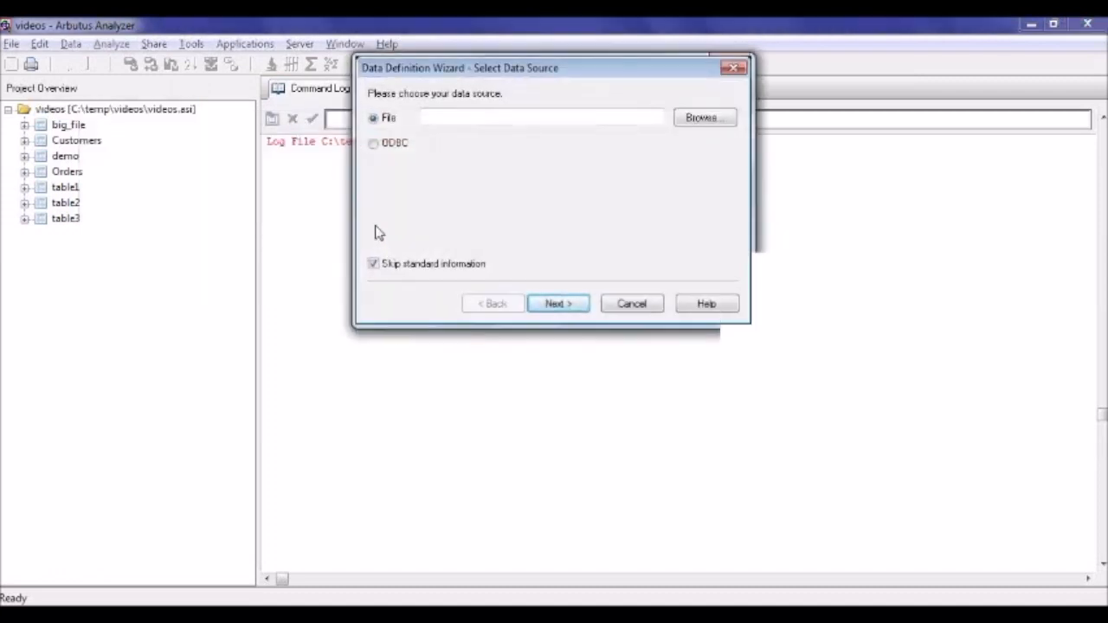
{"action": "left_click", "coordinate": [701, 118]}
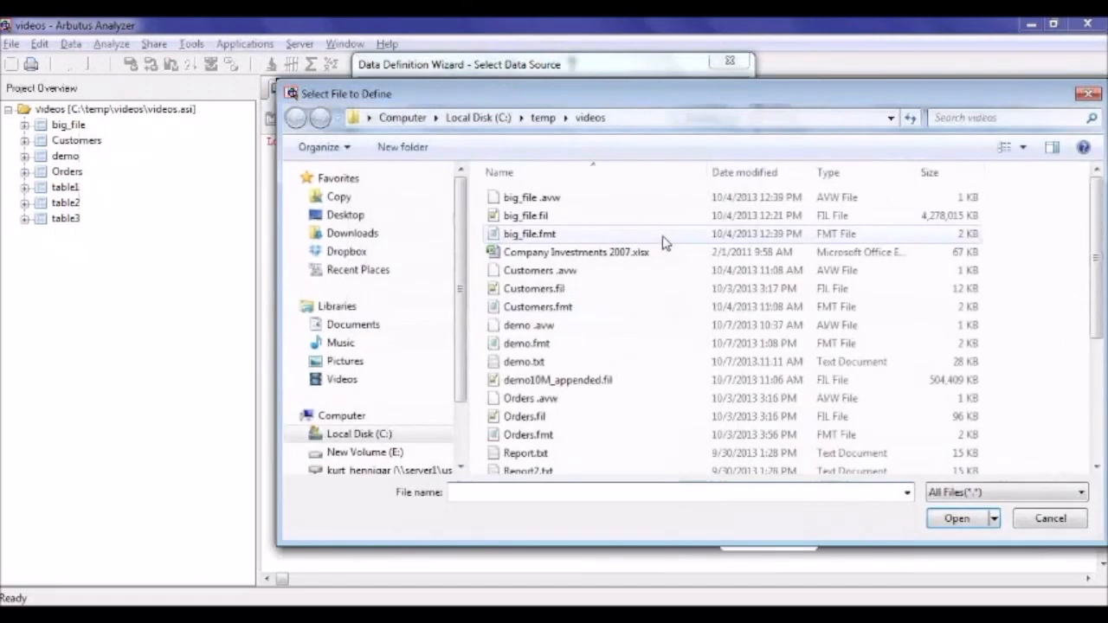
{"action": "left_click", "coordinate": [364, 452]}
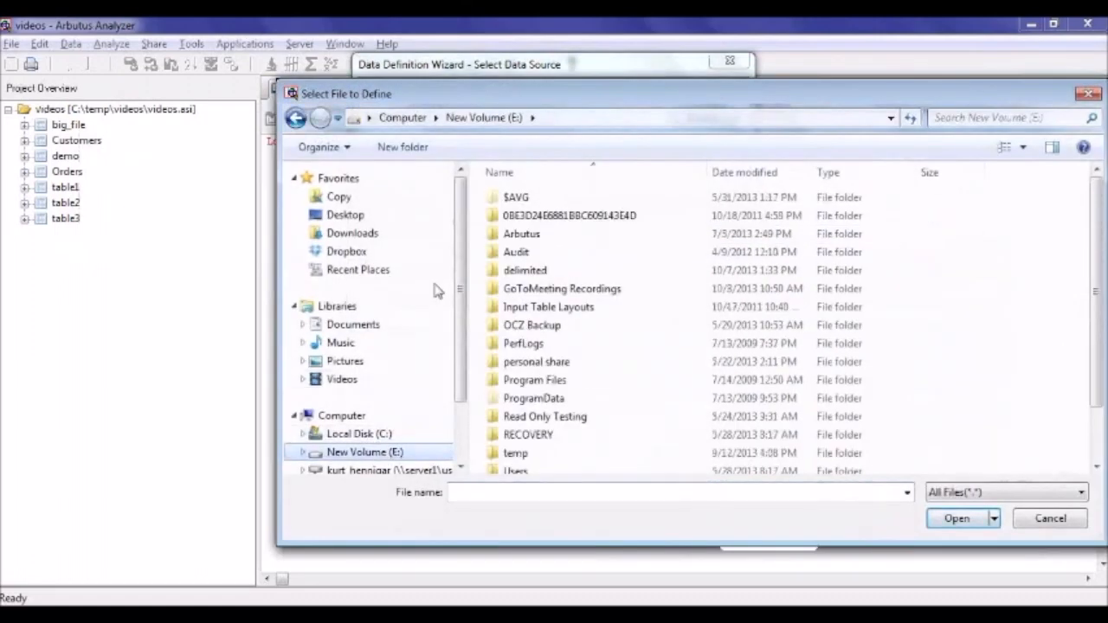
{"action": "double_click", "coordinate": [516, 271]}
{"action": "left_click", "coordinate": [527, 217]}
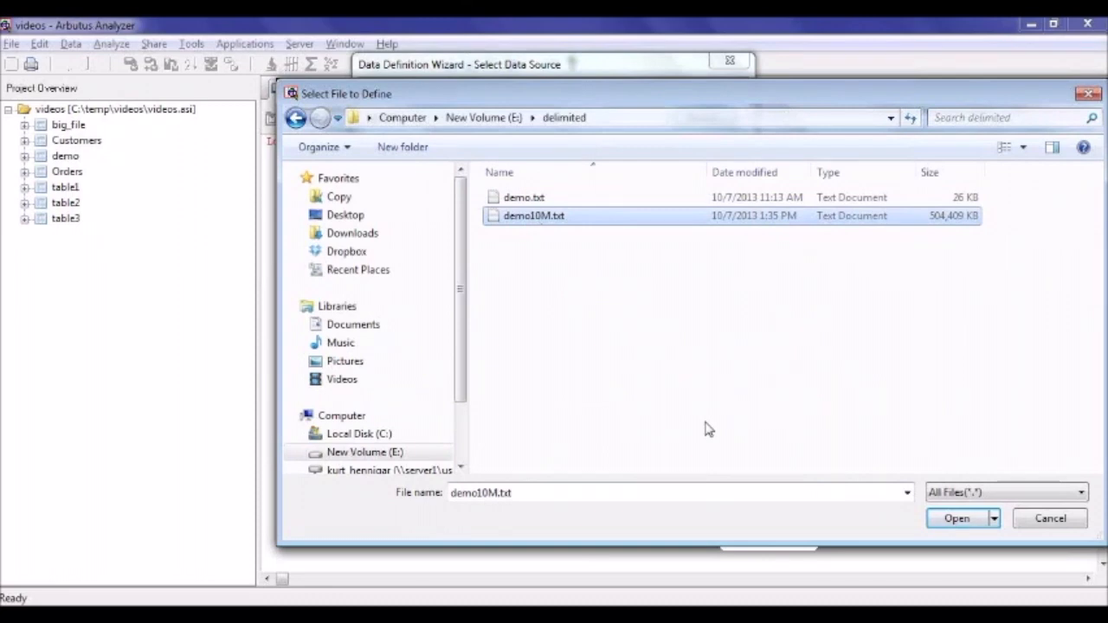
{"action": "left_click", "coordinate": [957, 518]}
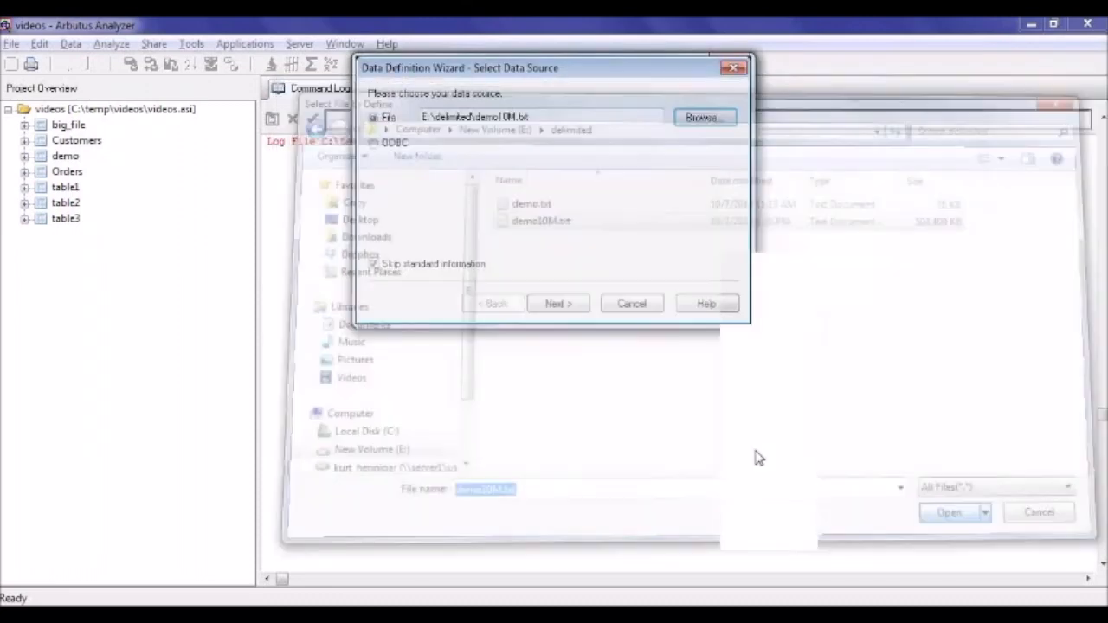
Accept the Delimited text format with TAB separator, no text qualifier and the first row as field names.
{"action": "left_click", "coordinate": [579, 307]}
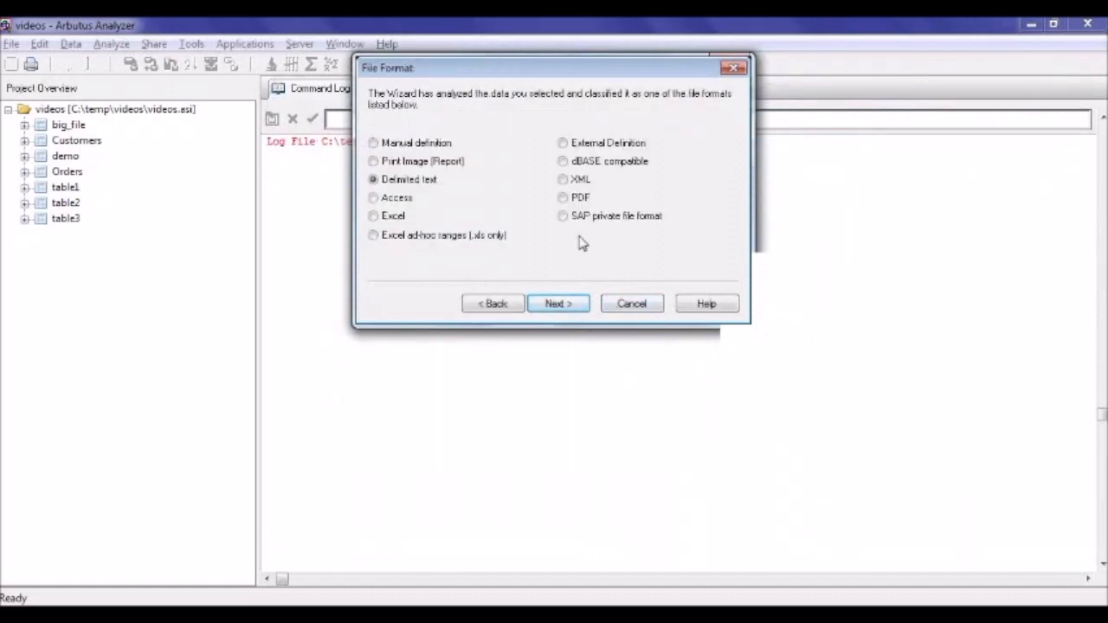
{"action": "left_click", "coordinate": [574, 305]}
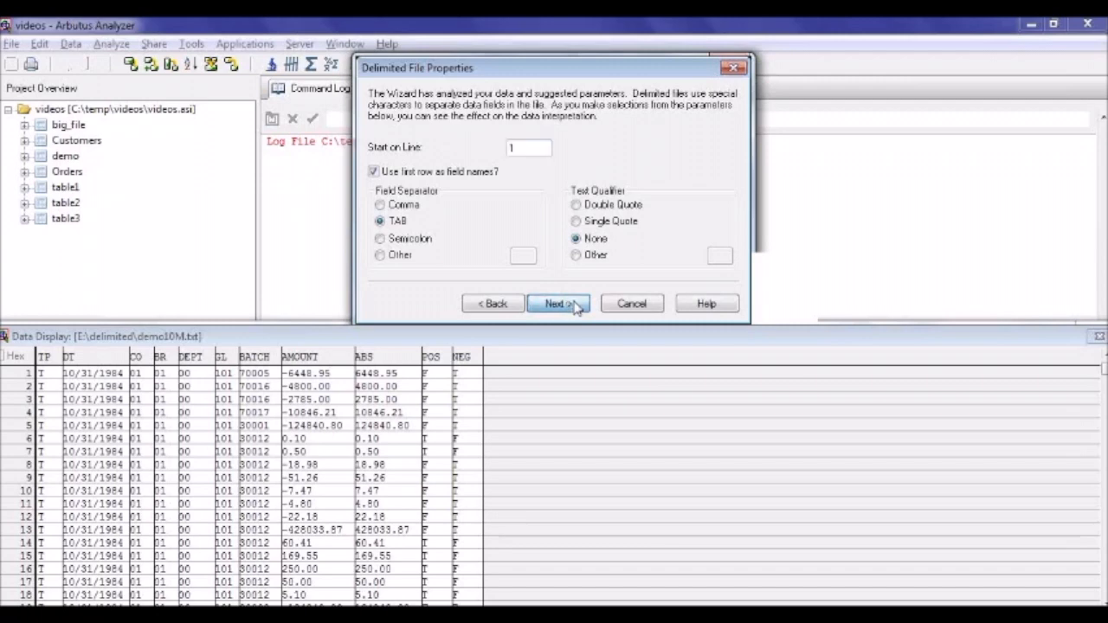
{"action": "left_click", "coordinate": [576, 305]}
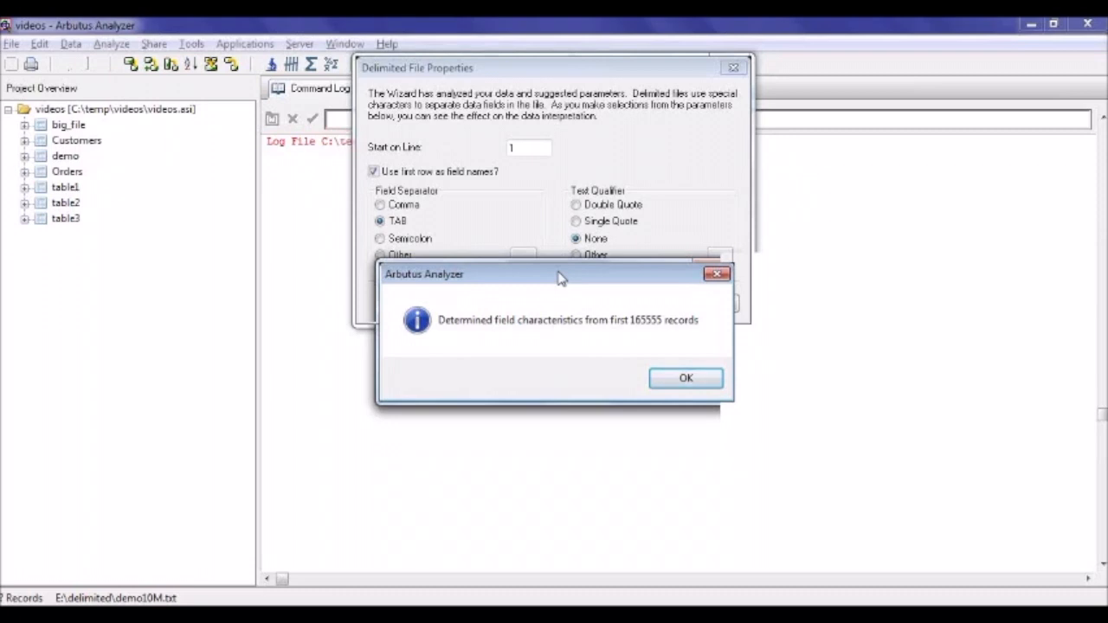
{"action": "left_click", "coordinate": [698, 384]}
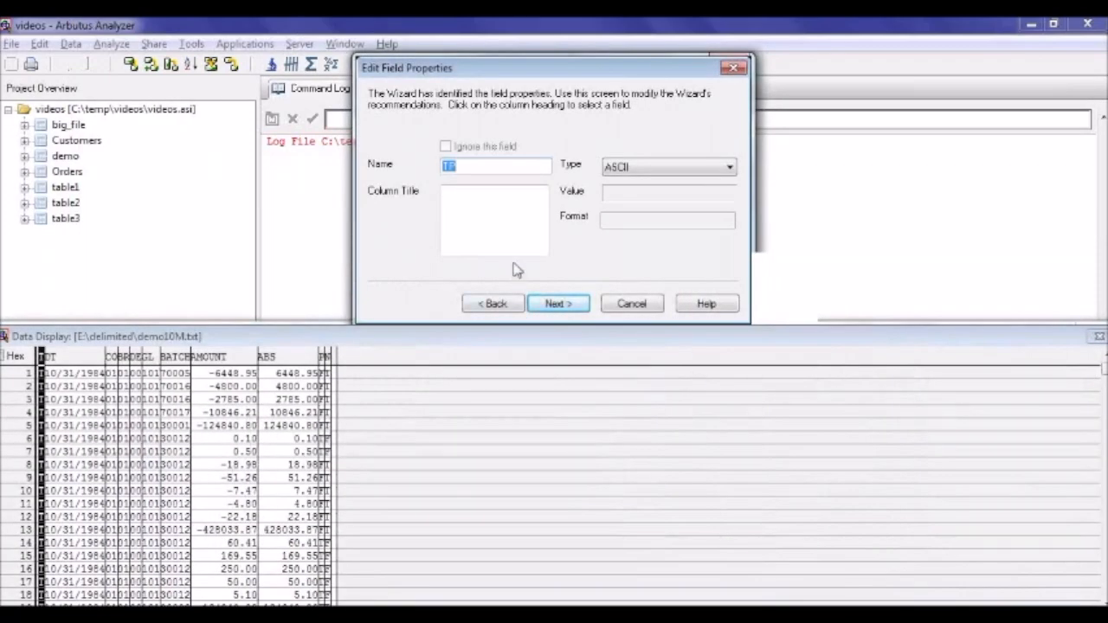
Set the type of the CO and BR fields to ASCII.
{"action": "left_click", "coordinate": [111, 359]}
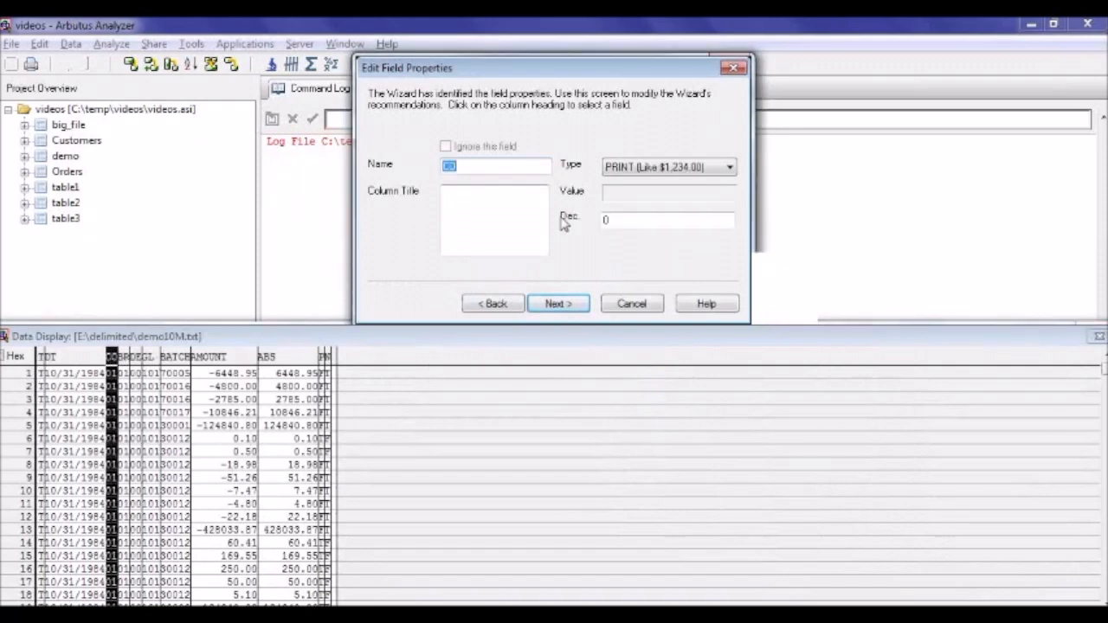
{"action": "left_click", "coordinate": [649, 166]}
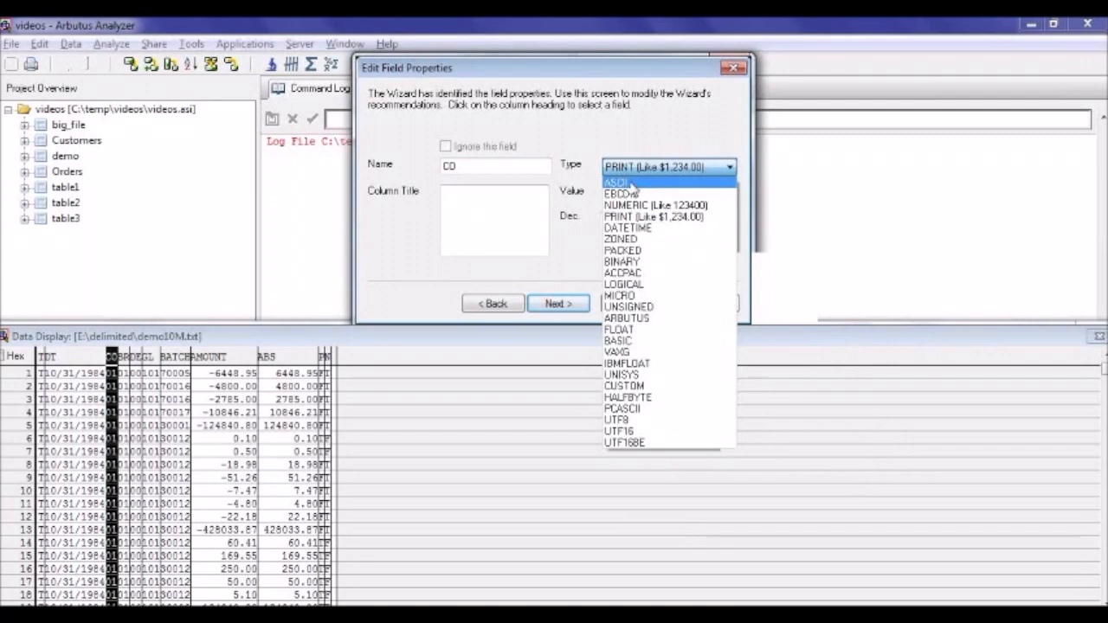
{"action": "left_click", "coordinate": [632, 178]}
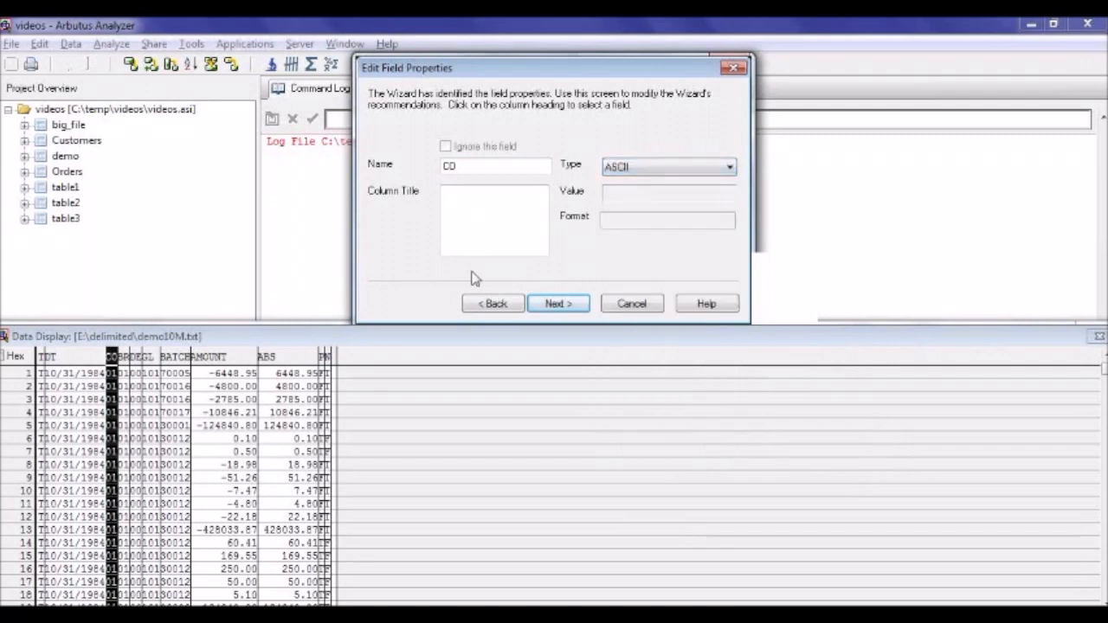
{"action": "left_click", "coordinate": [123, 357]}
{"action": "left_click", "coordinate": [649, 166]}
{"action": "left_click", "coordinate": [631, 179]}
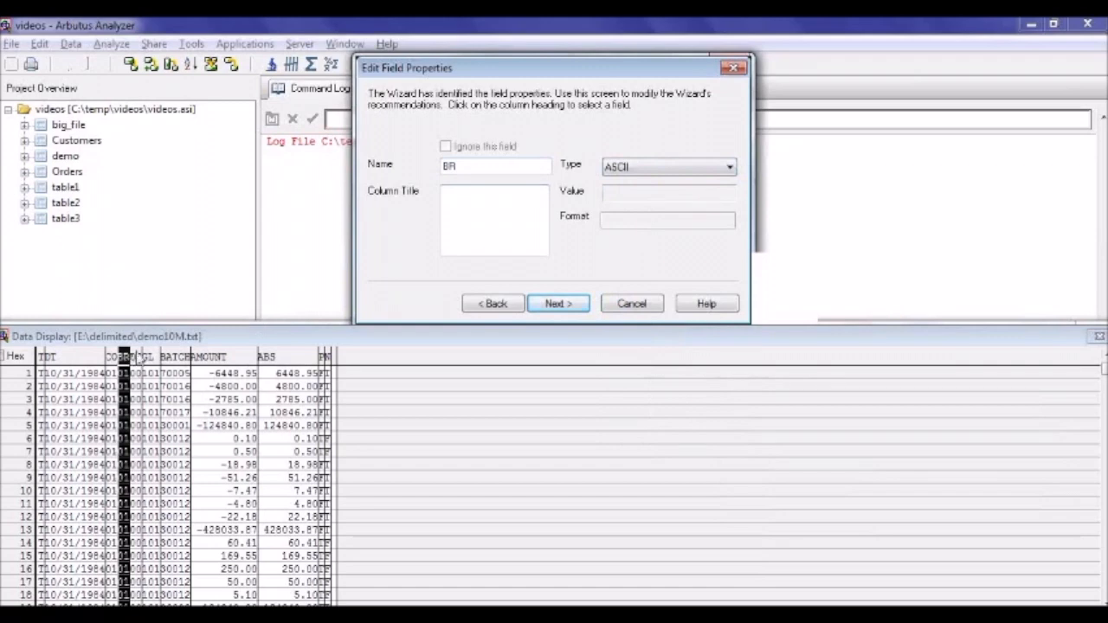
Set the type of the DEPT, GL and BATCH fields to ASCII.
{"action": "left_click", "coordinate": [137, 357]}
{"action": "left_click", "coordinate": [632, 167]}
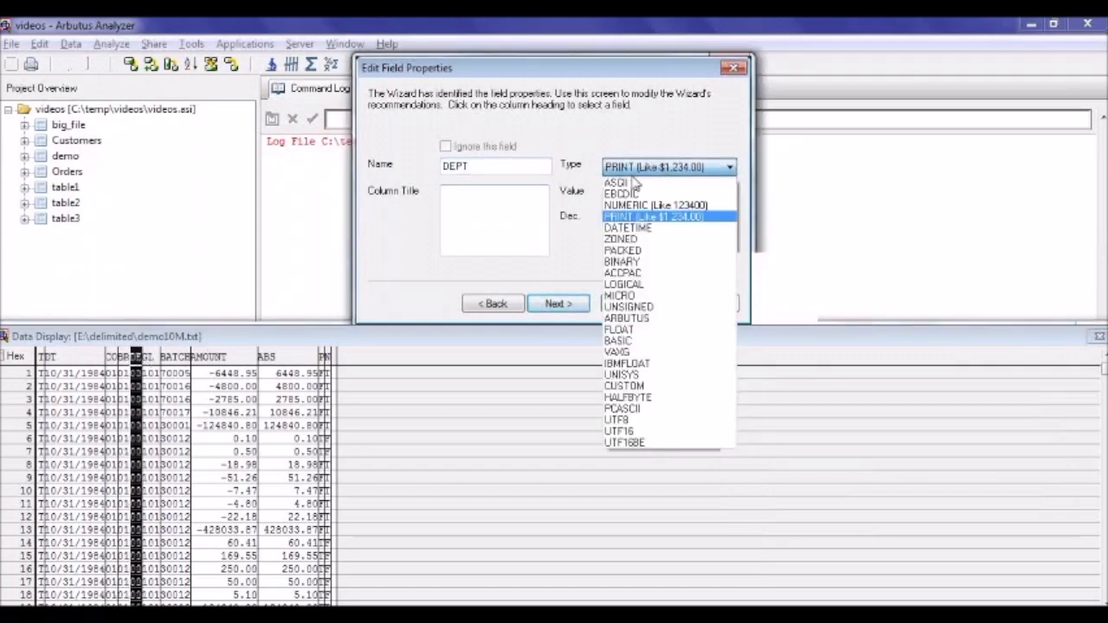
{"action": "left_click", "coordinate": [632, 182]}
{"action": "left_click", "coordinate": [154, 357]}
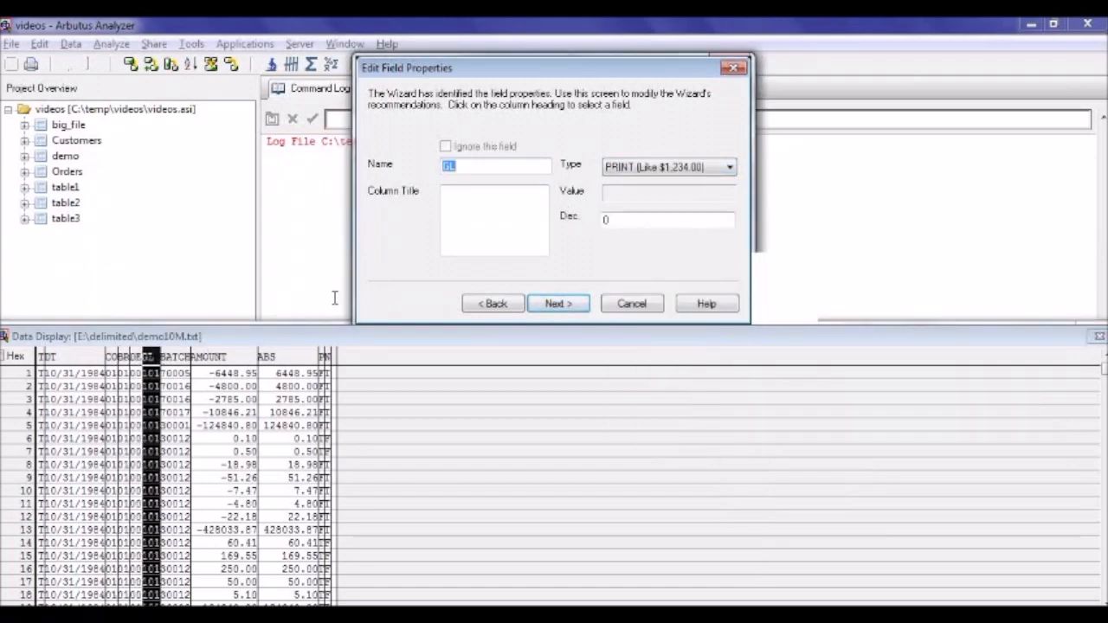
{"action": "left_click", "coordinate": [632, 167]}
{"action": "left_click", "coordinate": [630, 183]}
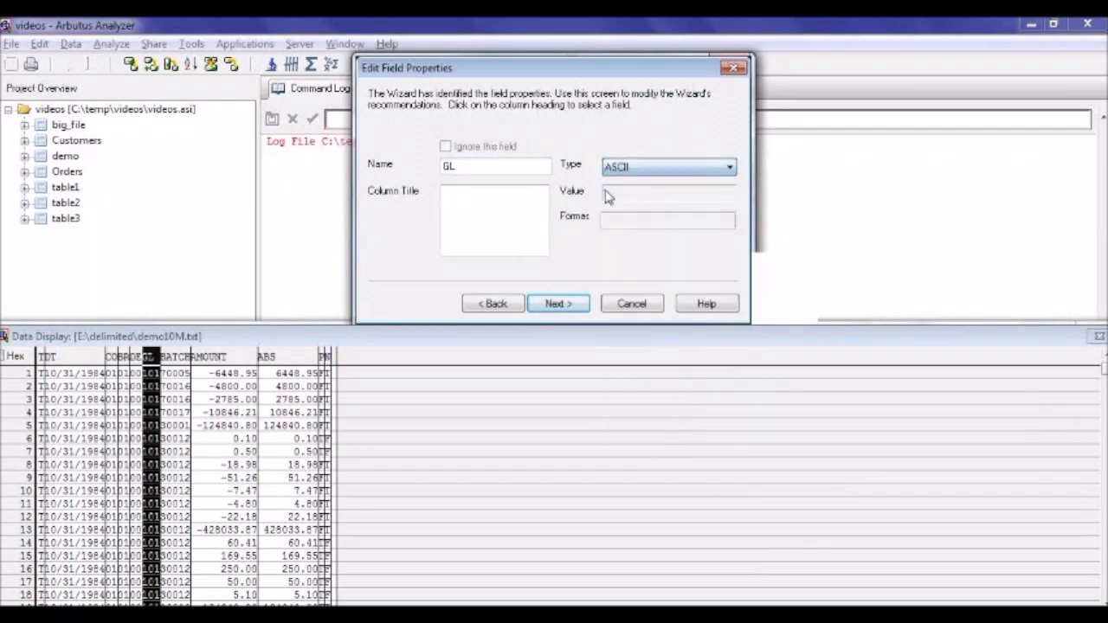
{"action": "left_click", "coordinate": [189, 357]}
{"action": "left_click", "coordinate": [632, 167]}
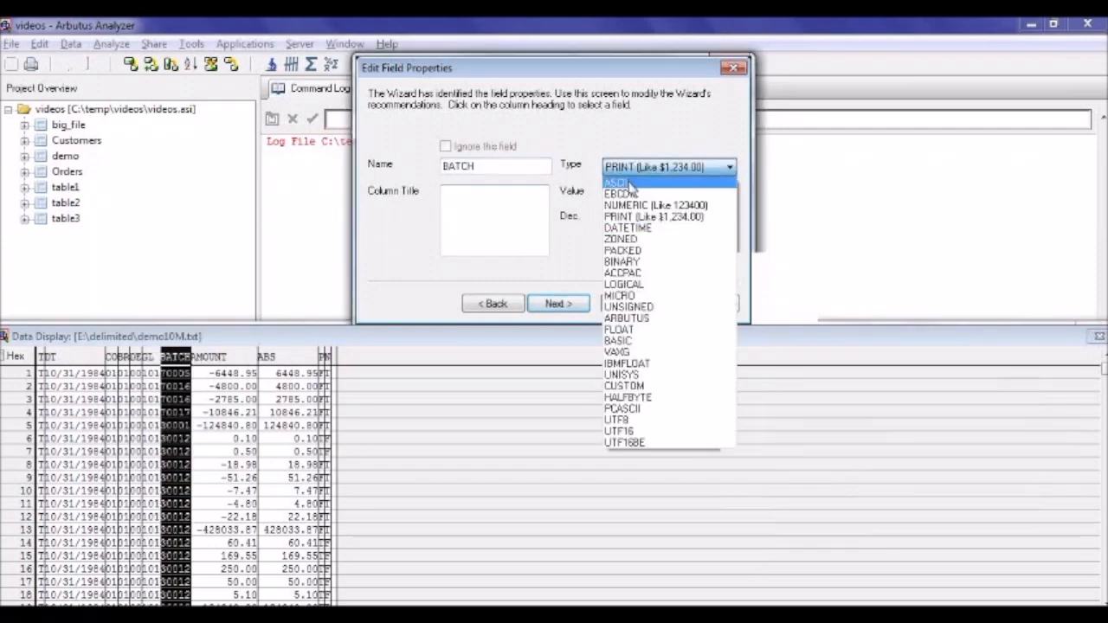
{"action": "left_click", "coordinate": [630, 182]}
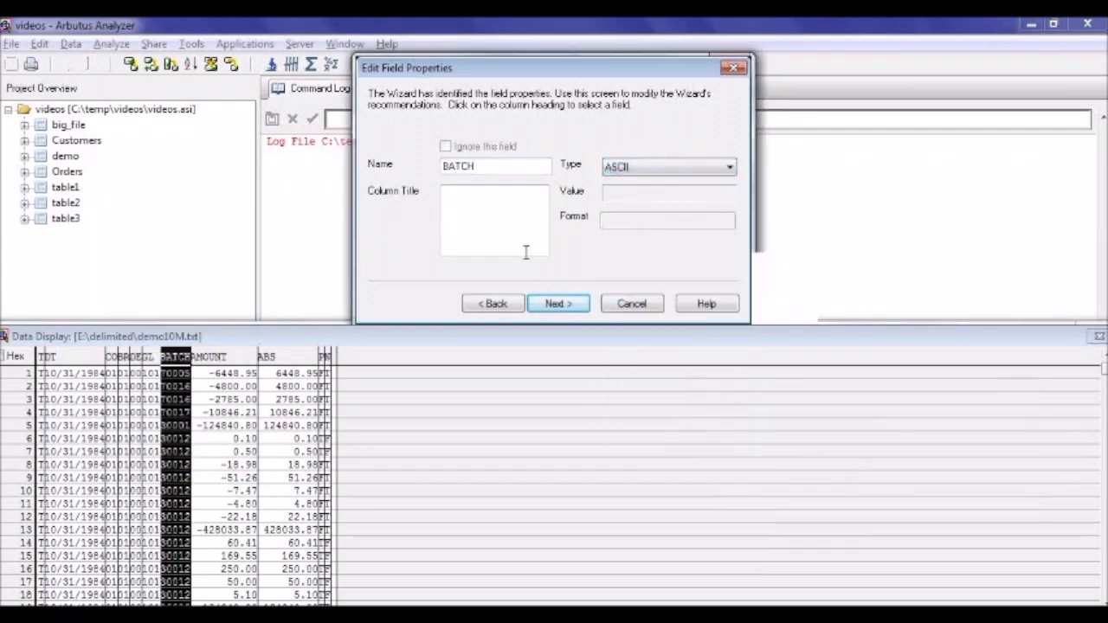
Name the table demo10M_delimited and finish the definition so that the table opens.
{"action": "left_click", "coordinate": [571, 304]}
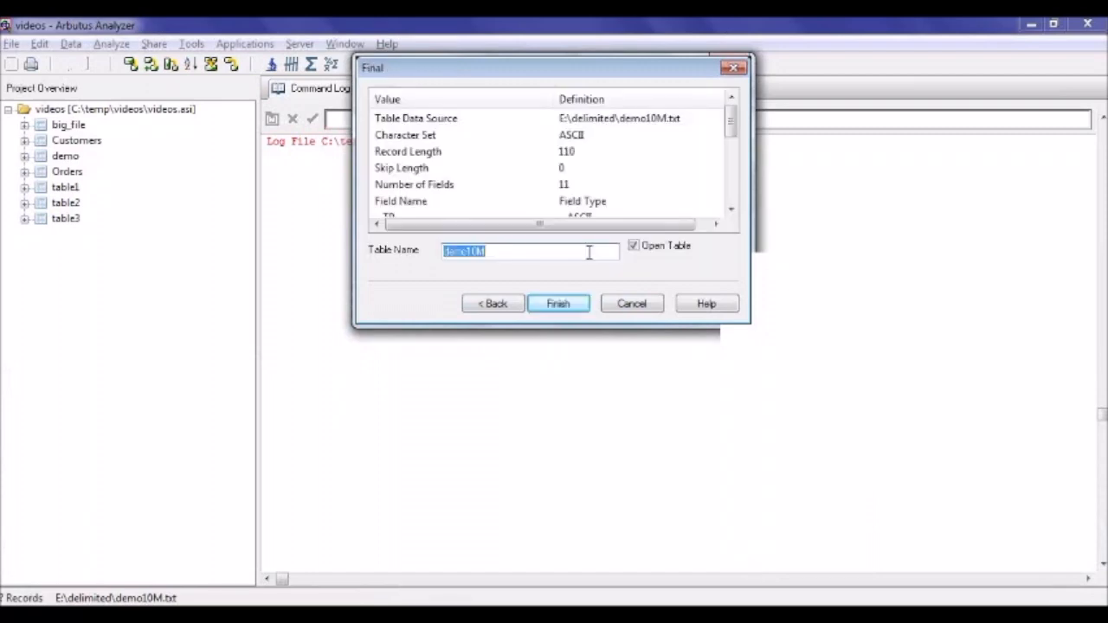
{"action": "left_click", "coordinate": [588, 252]}
{"action": "type", "text": "_"}
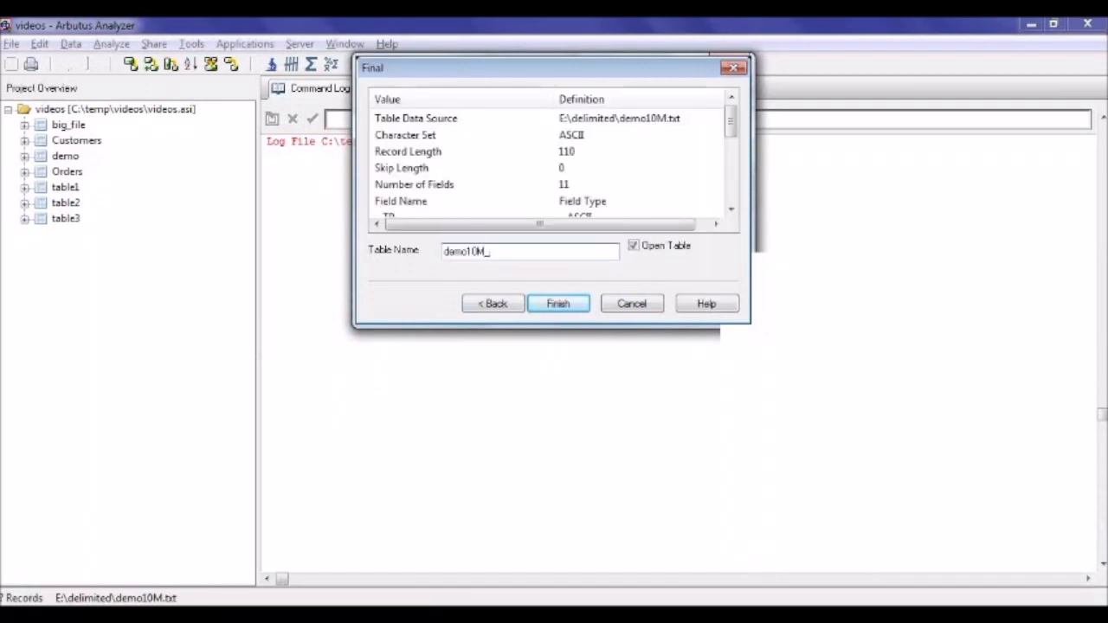
{"action": "type", "text": "delimited"}
{"action": "left_click", "coordinate": [575, 301]}
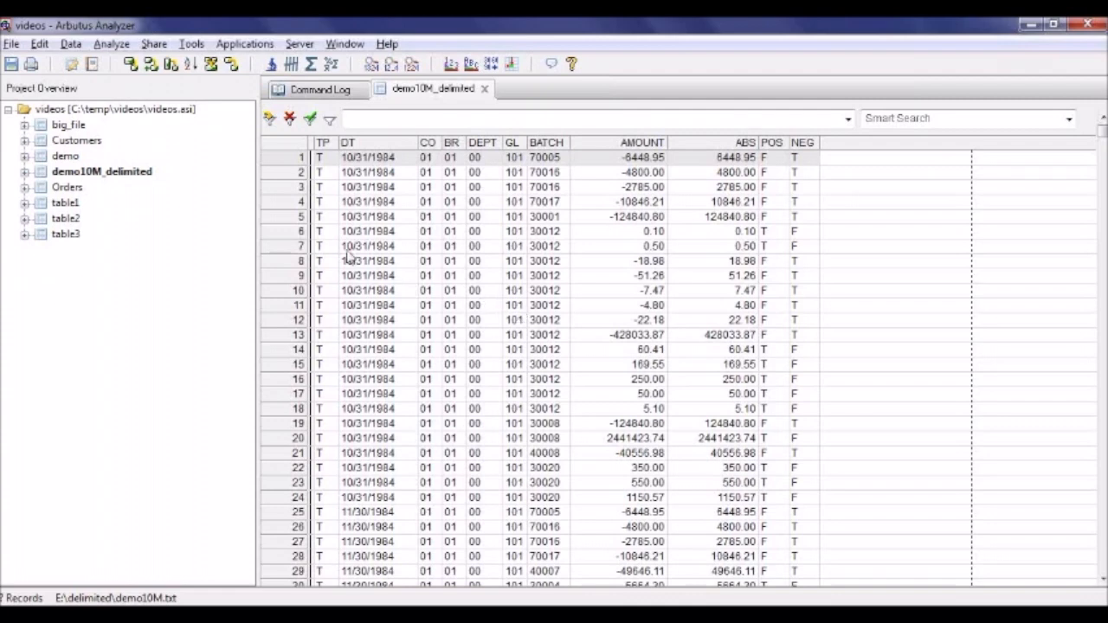
Verify all fields of the demo10M_delimited table, stopping after 20 data errors.
{"action": "left_click", "coordinate": [119, 47]}
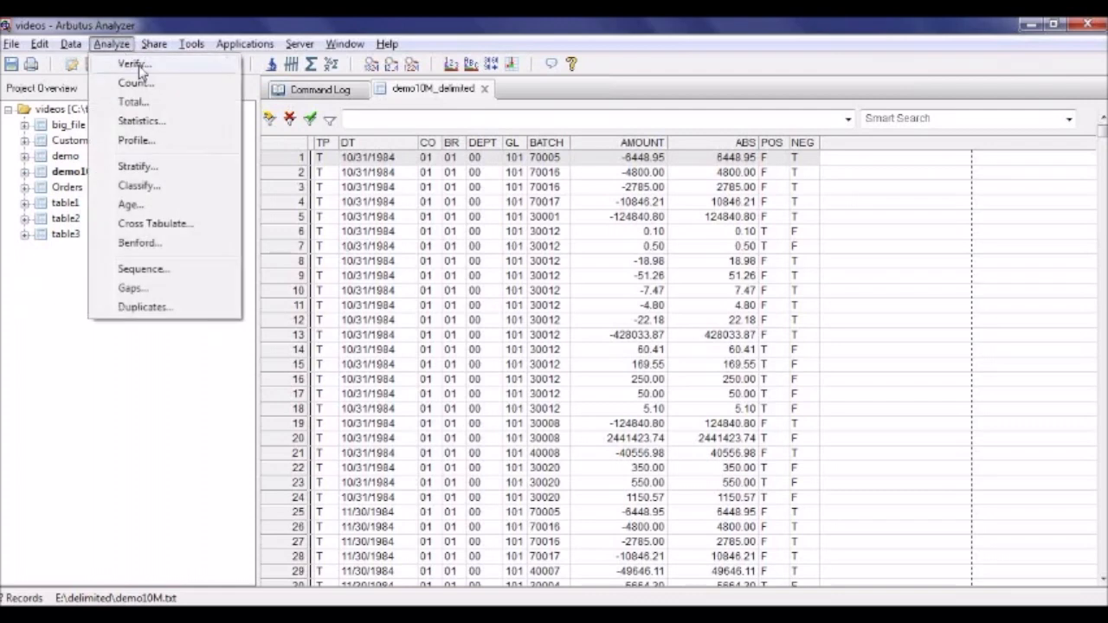
{"action": "left_click", "coordinate": [135, 65]}
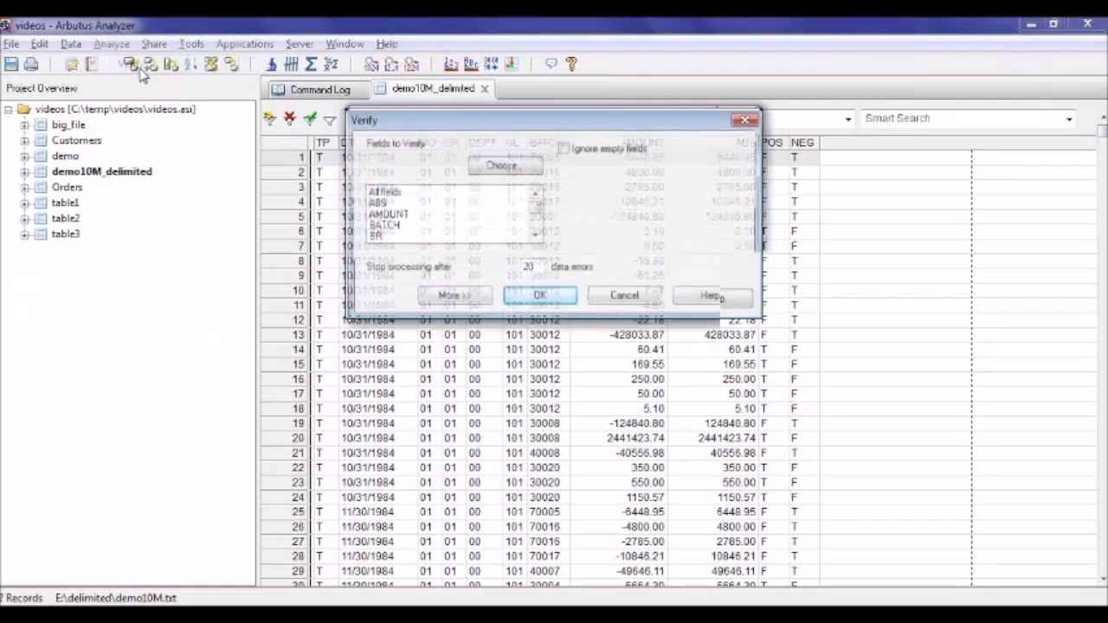
{"action": "left_click", "coordinate": [392, 192]}
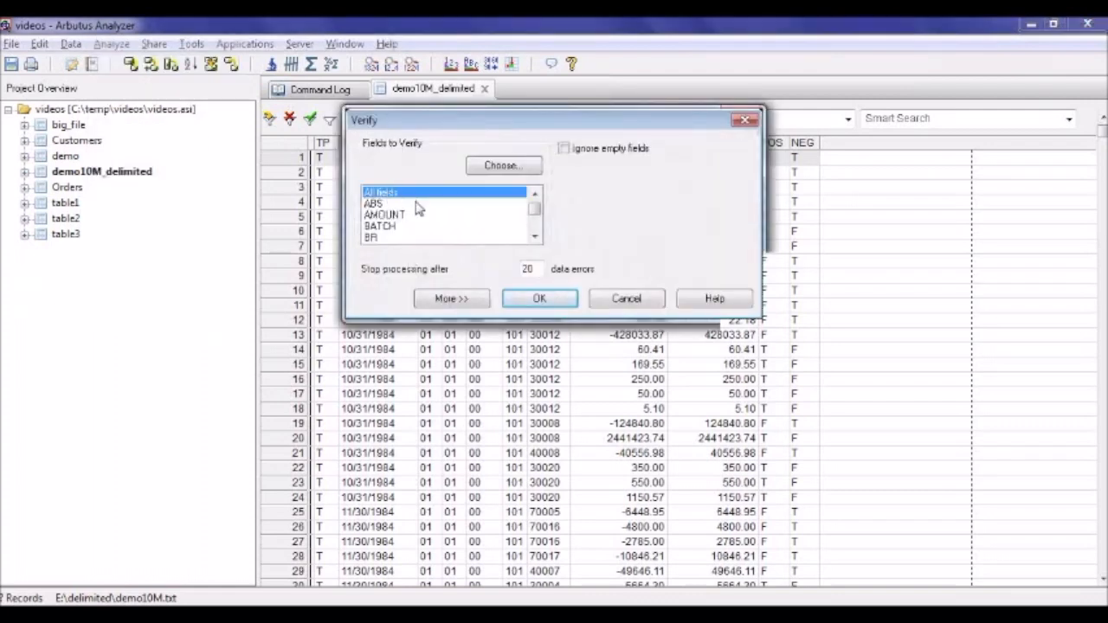
{"action": "left_click", "coordinate": [538, 299]}
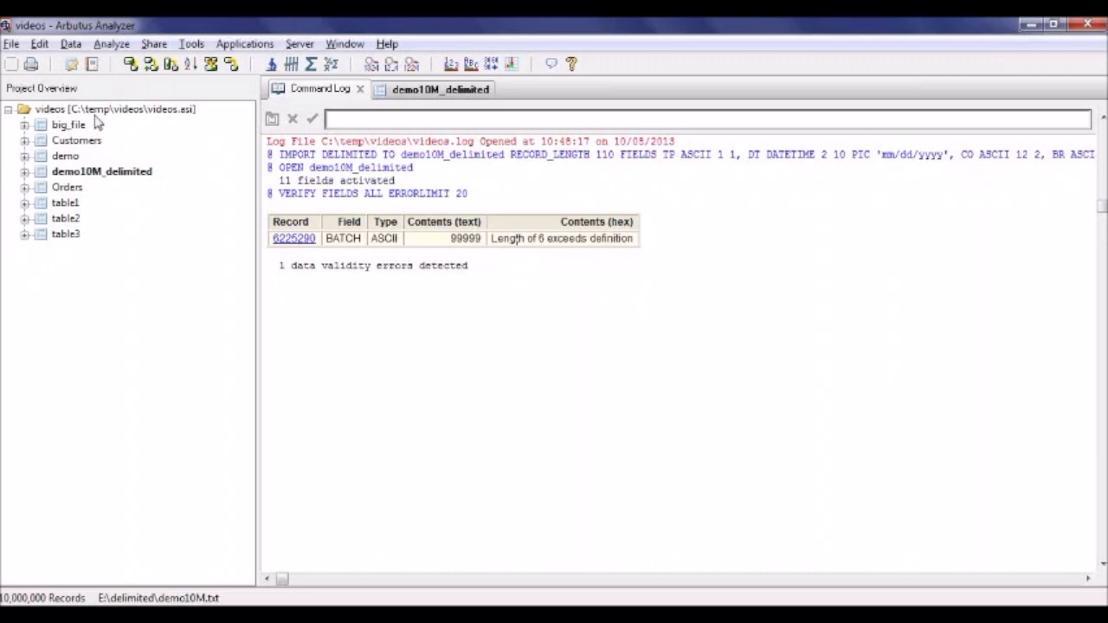
Set the BATCH field's length to 6 in the table layout, accept the entry and close the layout.
{"action": "left_click", "coordinate": [74, 66]}
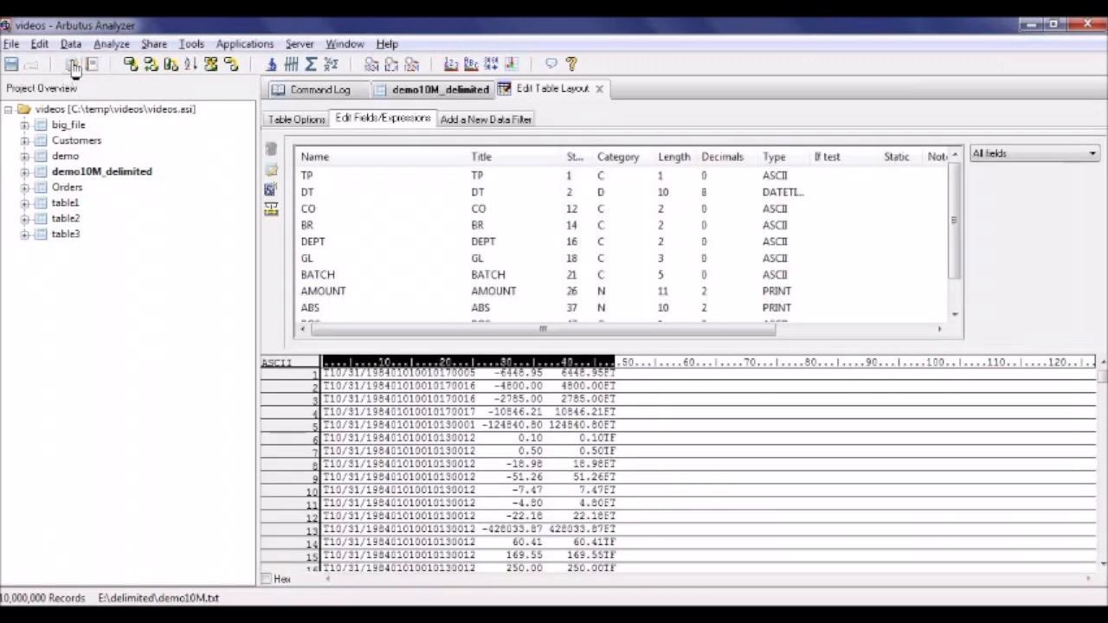
{"action": "left_click", "coordinate": [313, 276]}
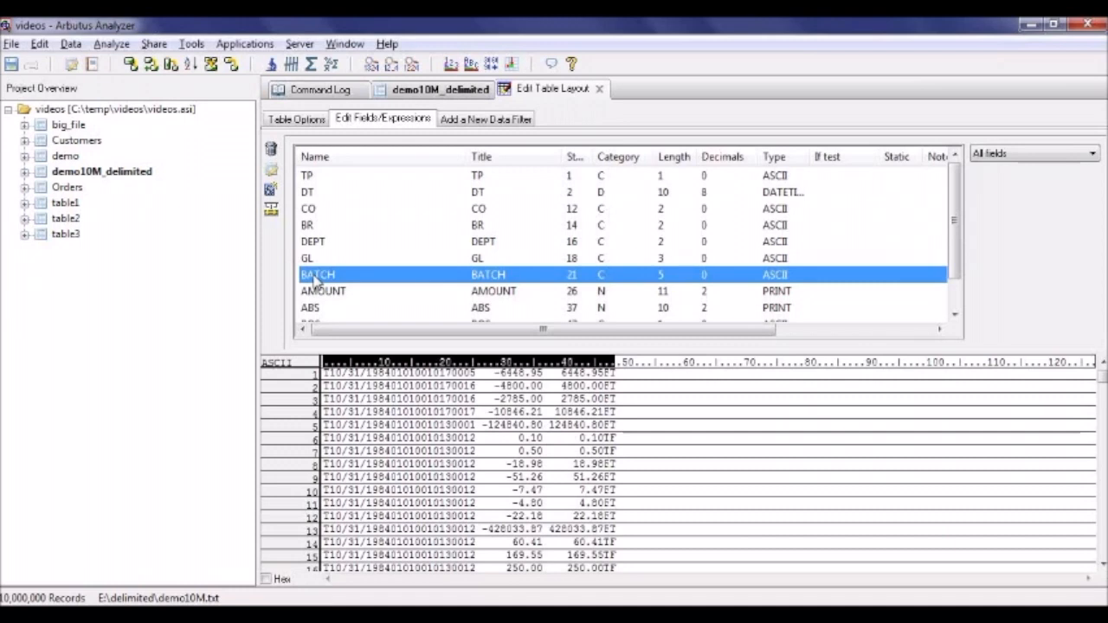
{"action": "double_click", "coordinate": [314, 275]}
{"action": "double_click", "coordinate": [606, 166]}
{"action": "type", "text": "6"}
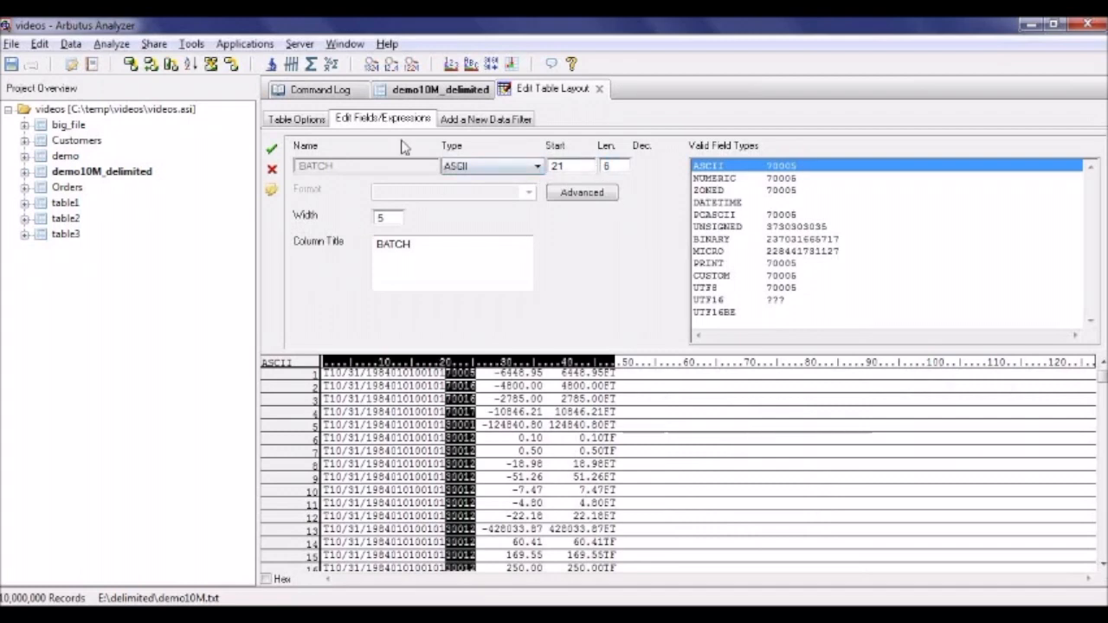
{"action": "left_click", "coordinate": [271, 149]}
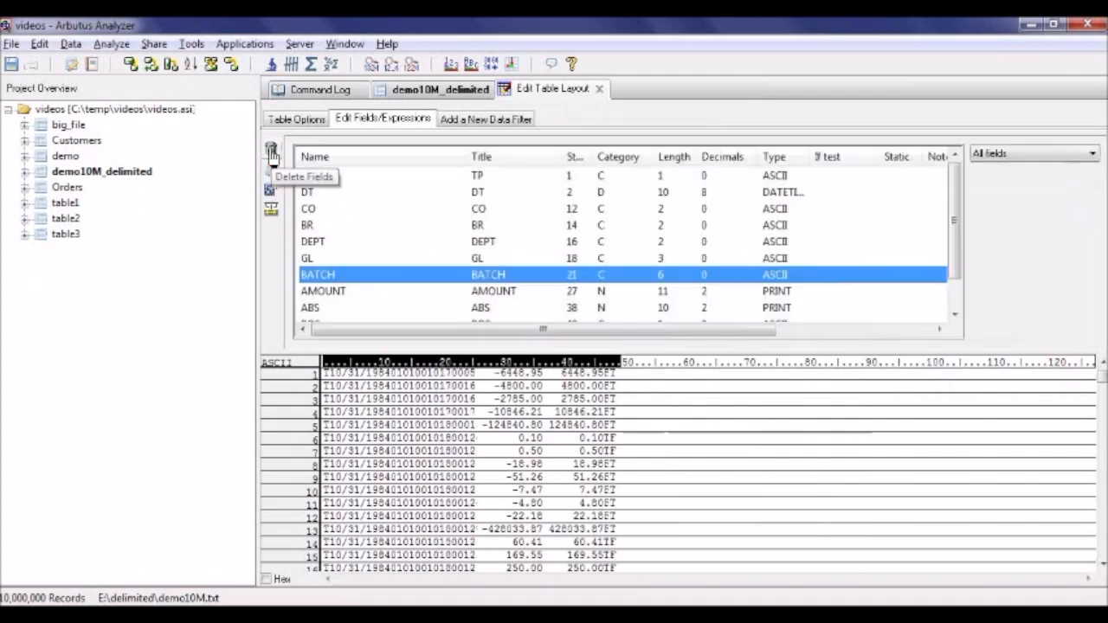
{"action": "left_click", "coordinate": [599, 88]}
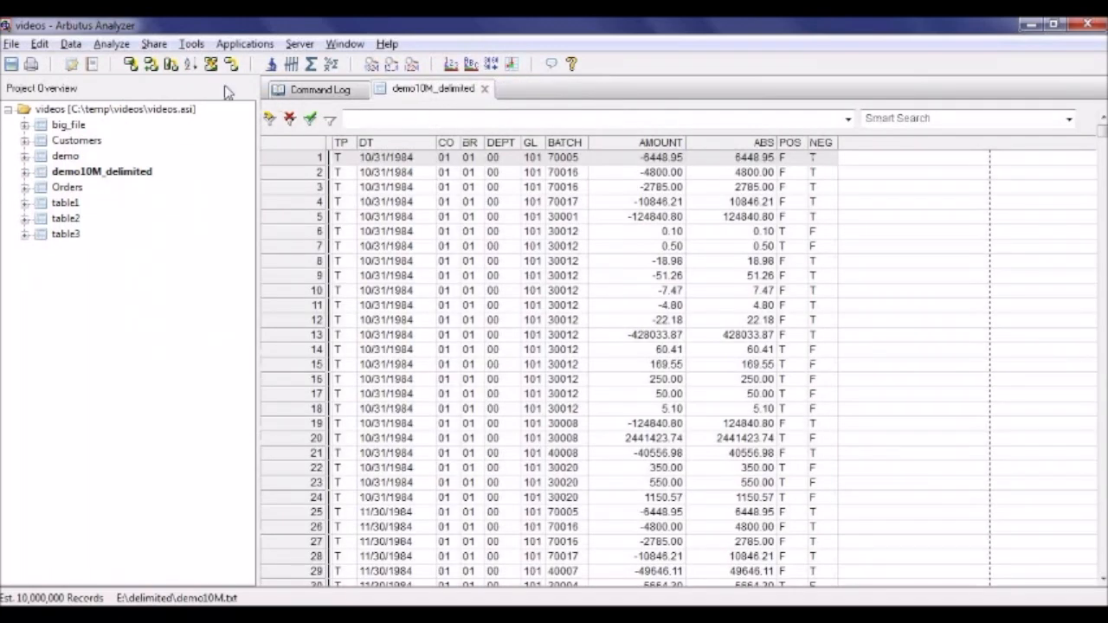
Verify all fields of demo10M_delimited again with the changed BATCH definition, keeping the 20-error limit.
{"action": "left_click", "coordinate": [115, 46]}
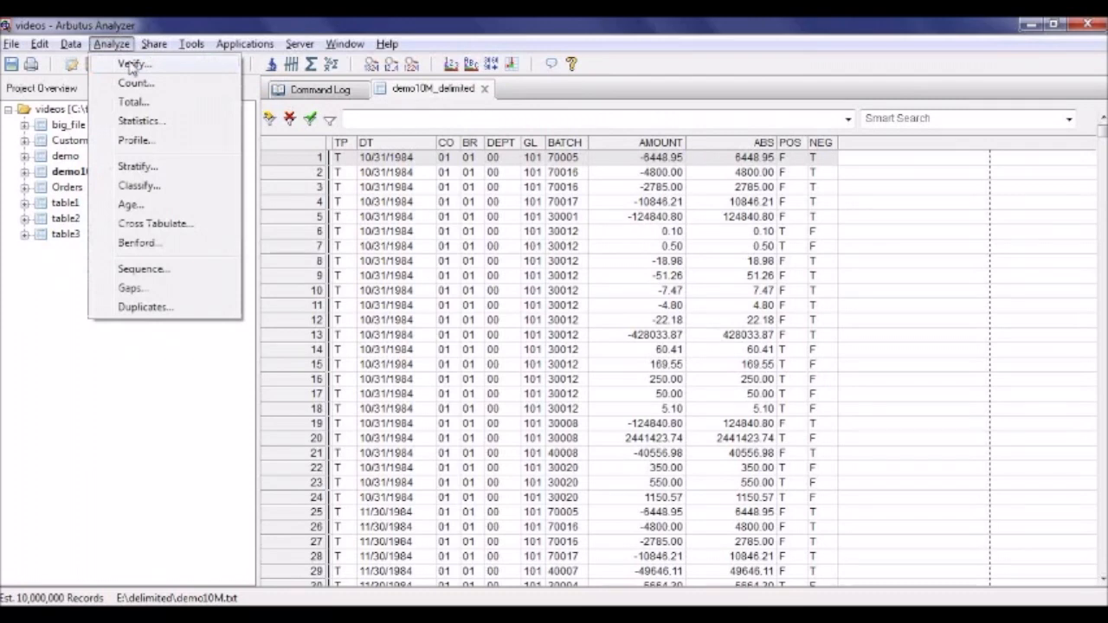
{"action": "left_click", "coordinate": [130, 65]}
{"action": "left_click", "coordinate": [381, 197]}
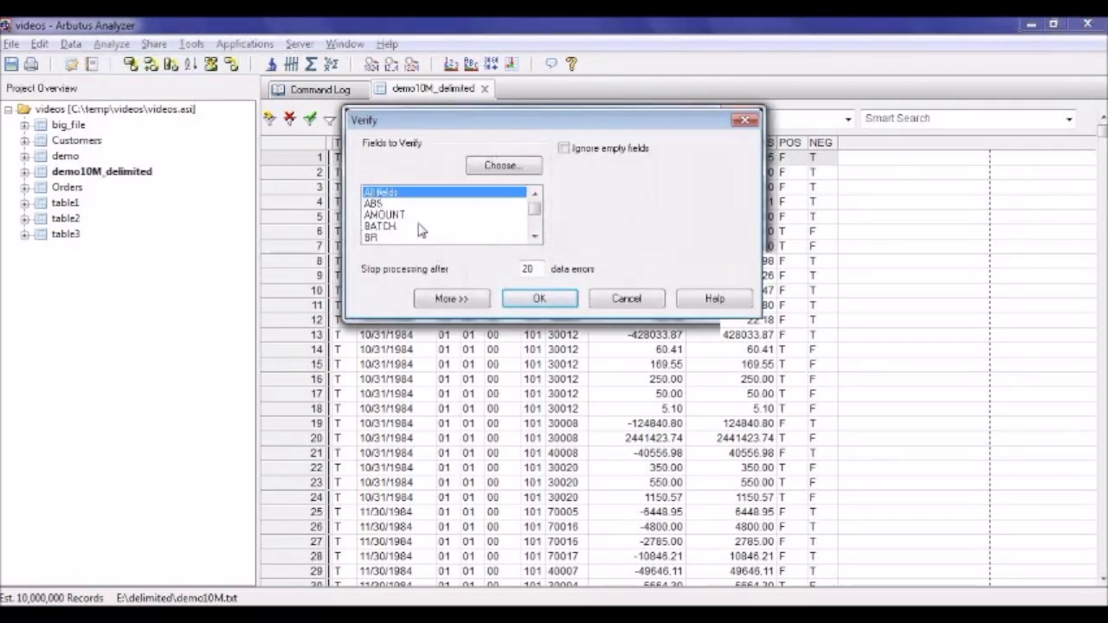
{"action": "left_click", "coordinate": [539, 298]}
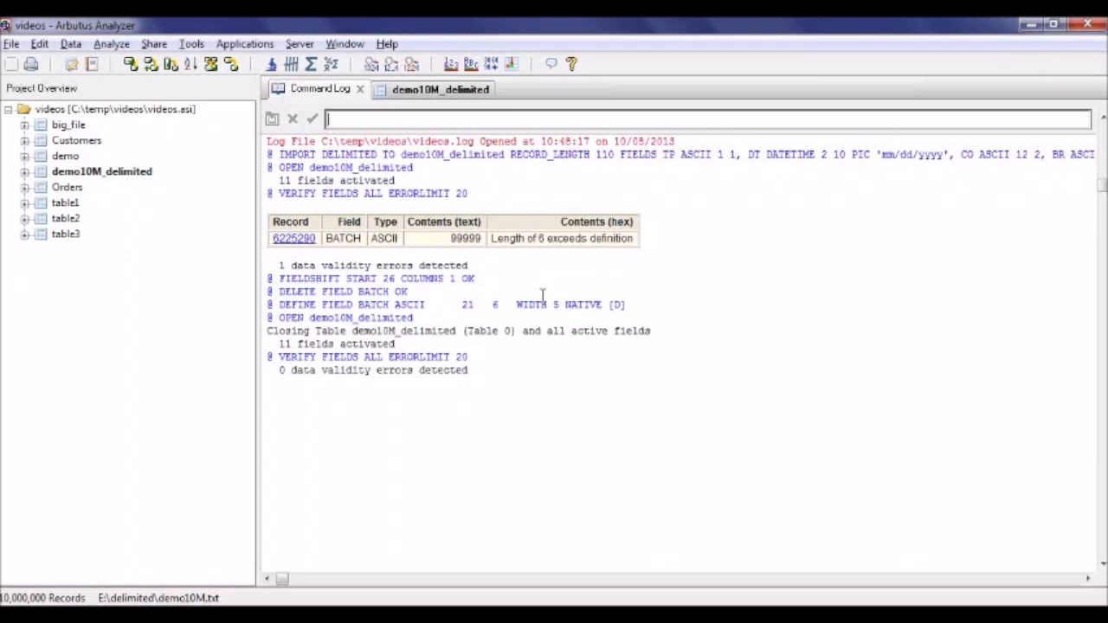
Extract the entire records of demo10M_delimited to a new output table named append_delimited.
{"action": "left_click", "coordinate": [72, 44]}
{"action": "left_click", "coordinate": [97, 109]}
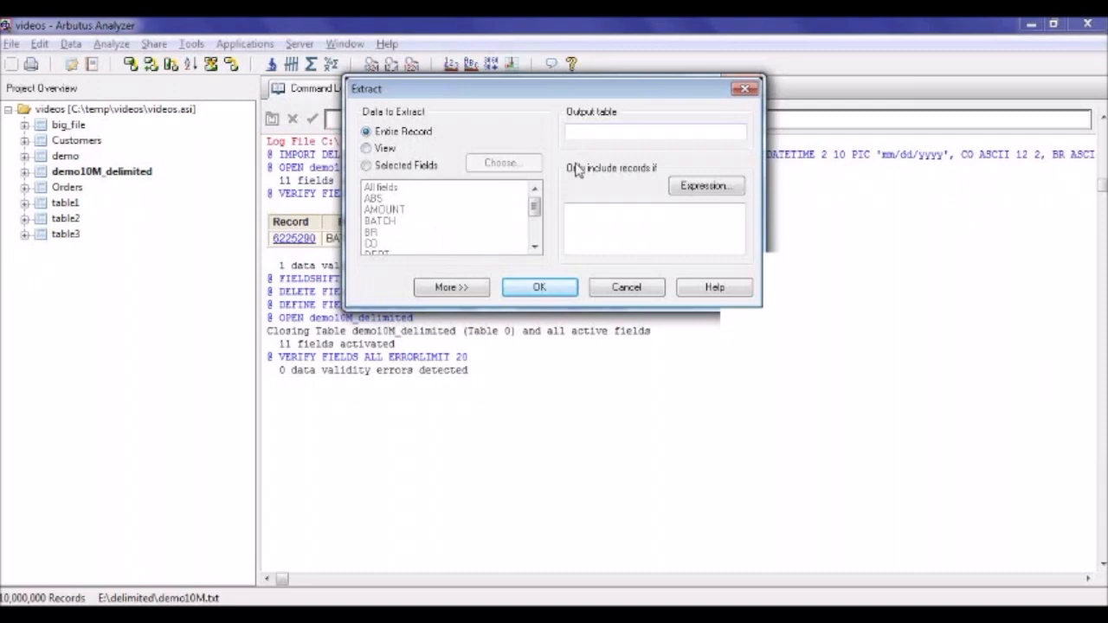
{"action": "left_click", "coordinate": [587, 138]}
{"action": "type", "text": "appen"}
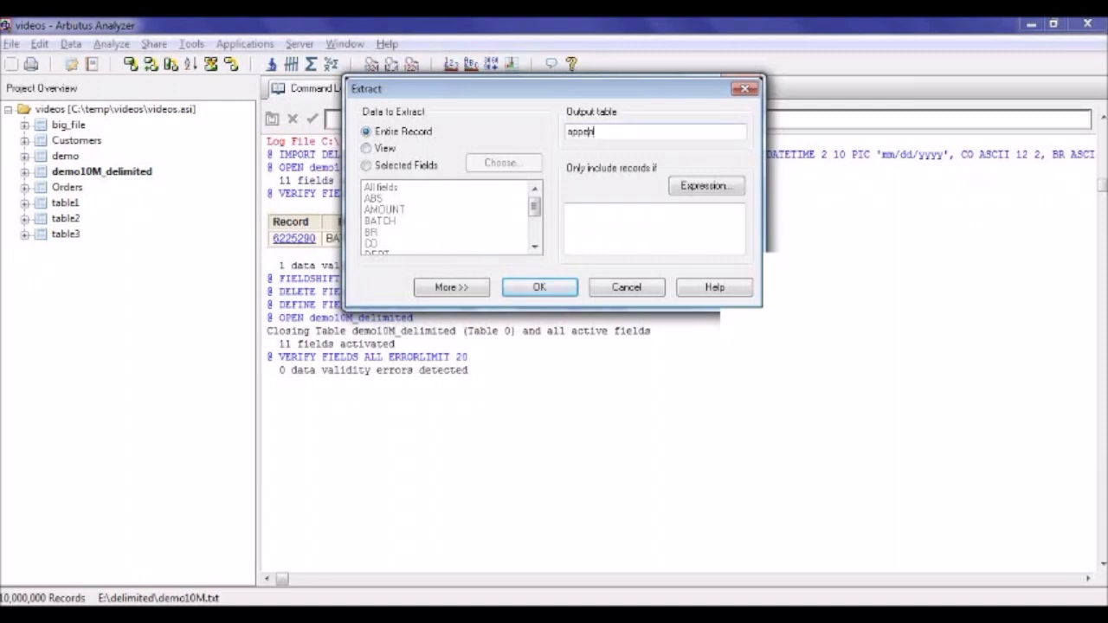
{"action": "type", "text": "d_delimited"}
{"action": "left_click", "coordinate": [541, 288]}
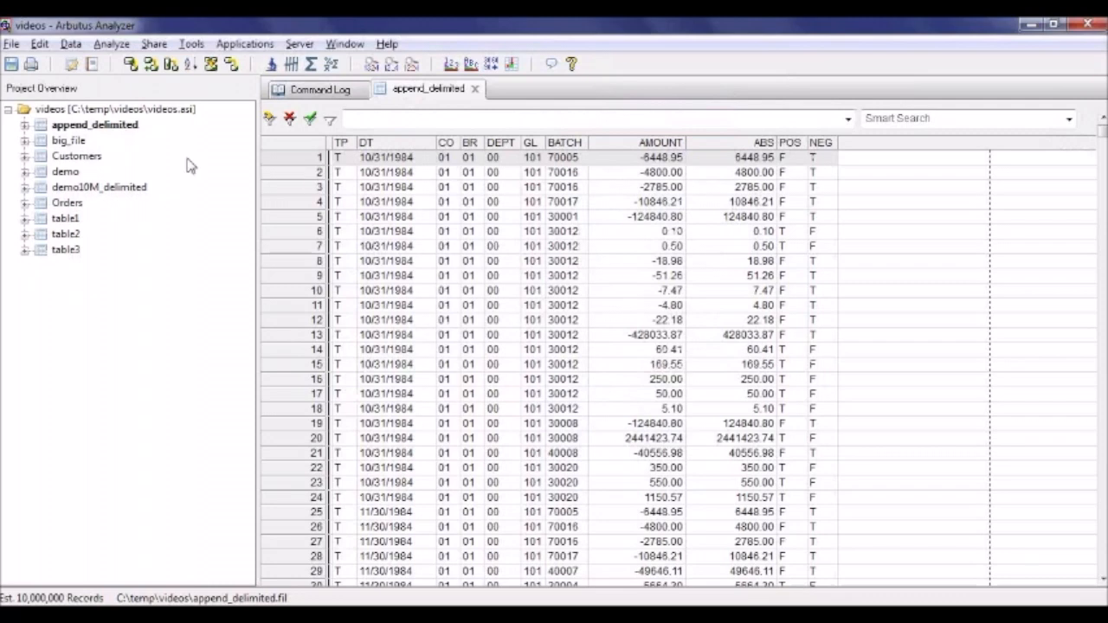
Reopen the demo10M_delimited table and link it to the new data file demo.txt on the local disk.
{"action": "left_click", "coordinate": [95, 189]}
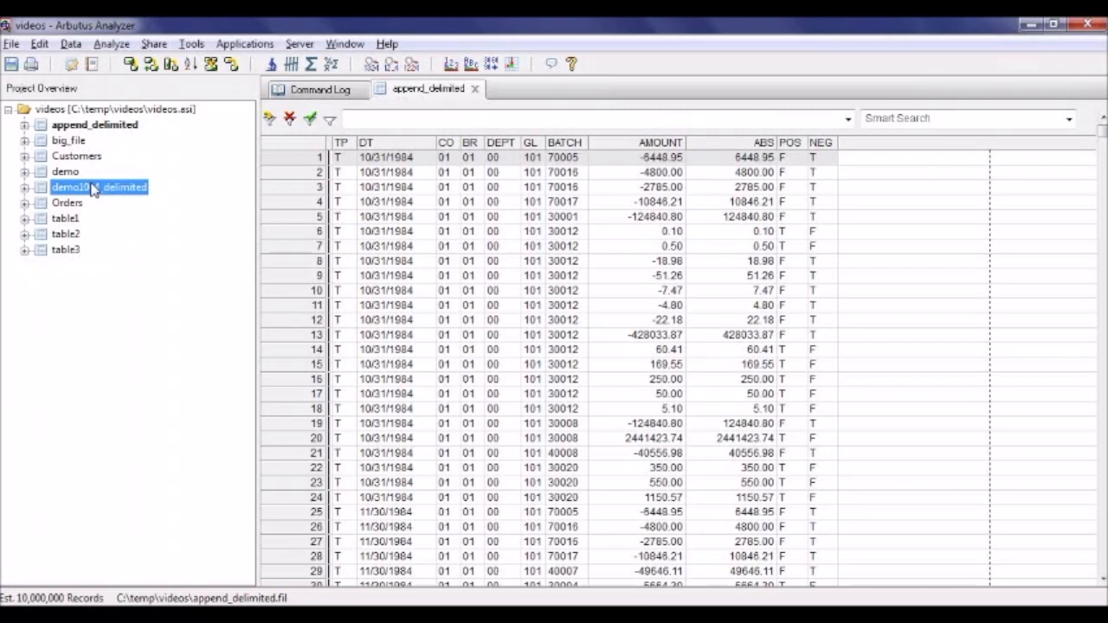
{"action": "double_click", "coordinate": [93, 188]}
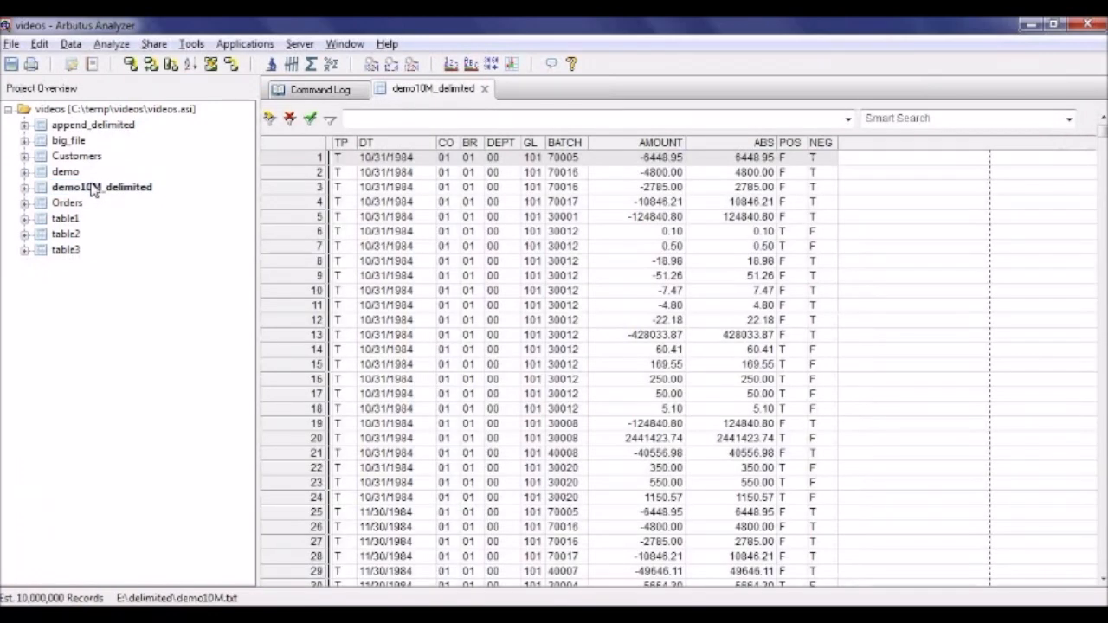
{"action": "right_click", "coordinate": [94, 189]}
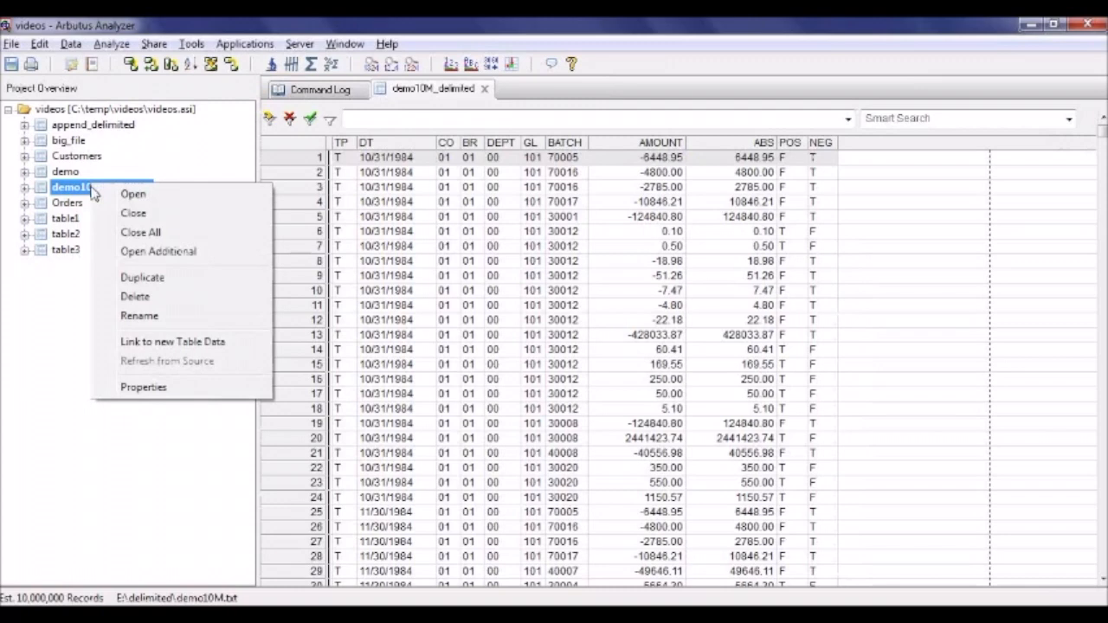
{"action": "left_click", "coordinate": [172, 343]}
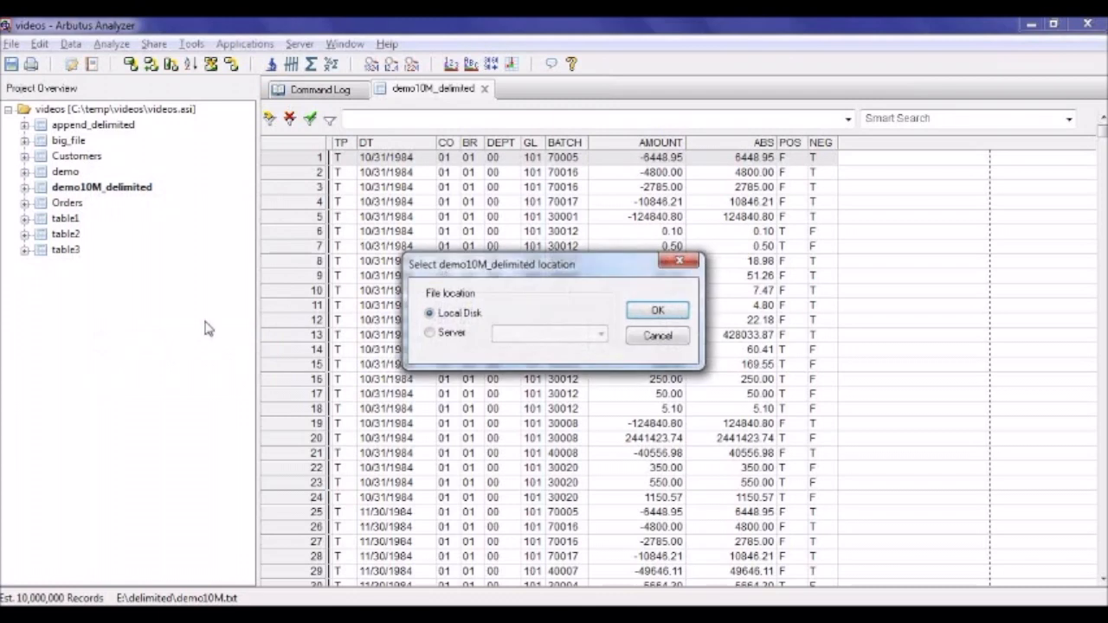
{"action": "left_click", "coordinate": [657, 313]}
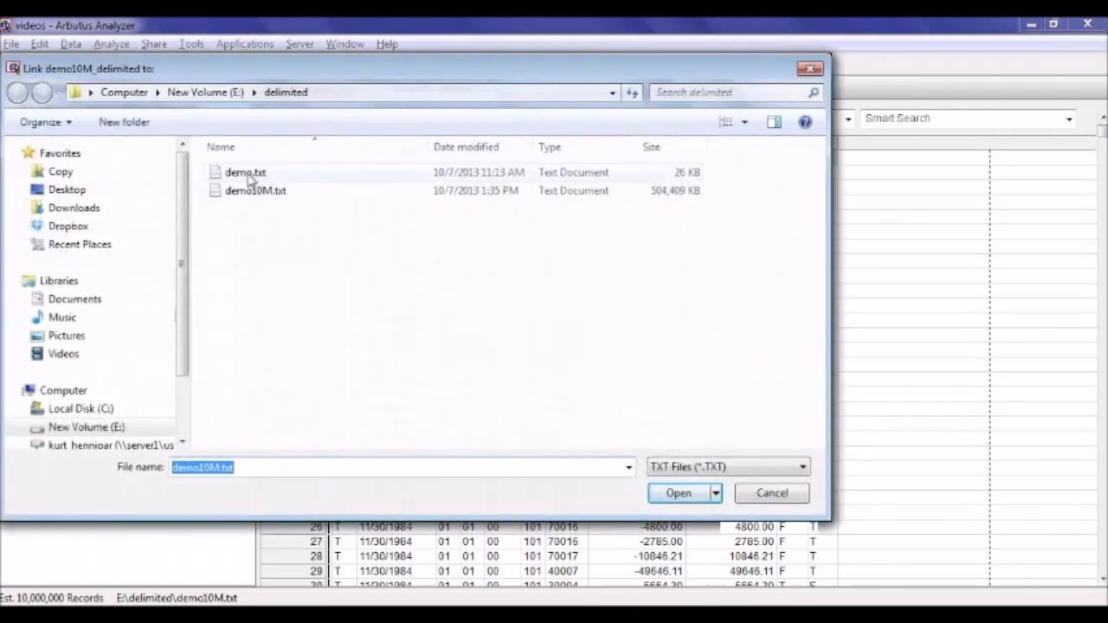
{"action": "left_click", "coordinate": [248, 176]}
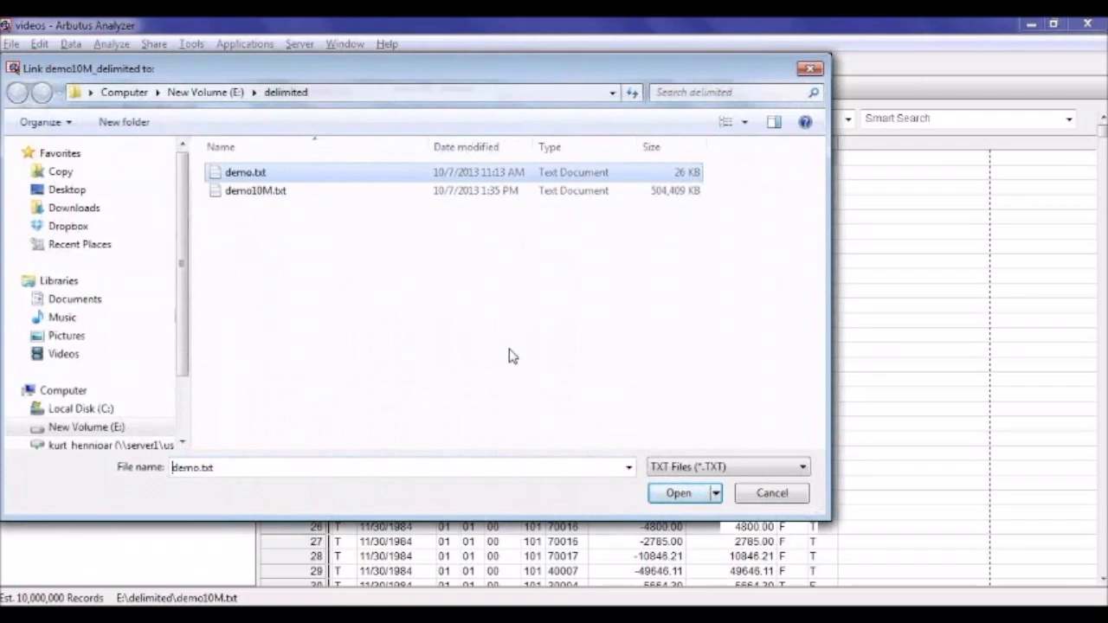
{"action": "left_click", "coordinate": [679, 492]}
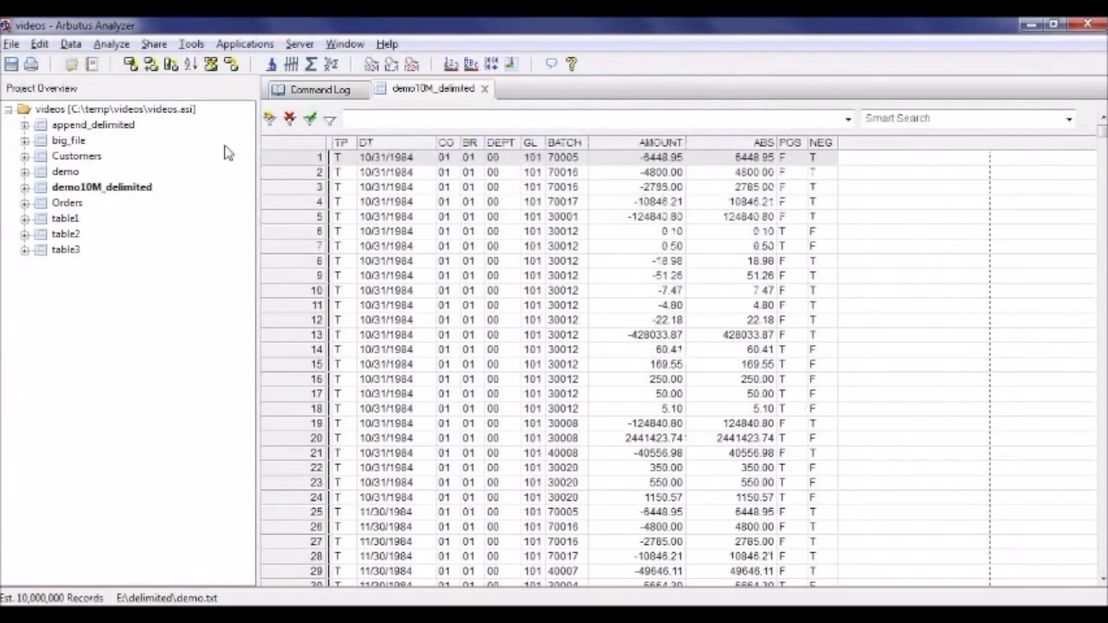
Verify all fields of demo10M_delimited against the newly linked demo.txt data, stopping after 20 data errors.
{"action": "left_click", "coordinate": [111, 43]}
{"action": "left_click", "coordinate": [123, 64]}
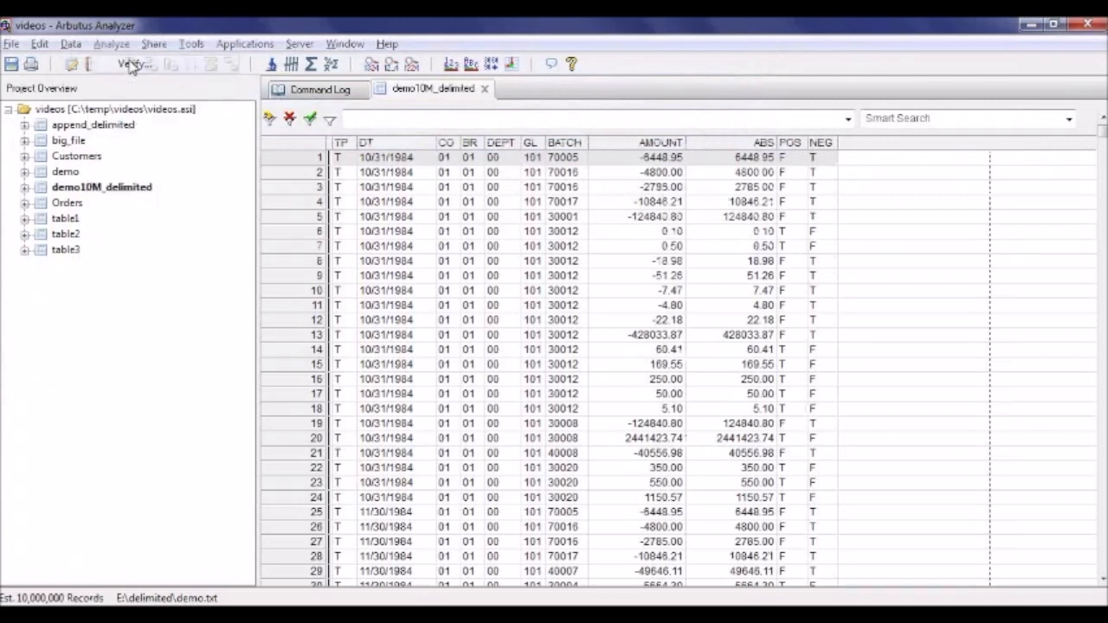
{"action": "left_click", "coordinate": [382, 192]}
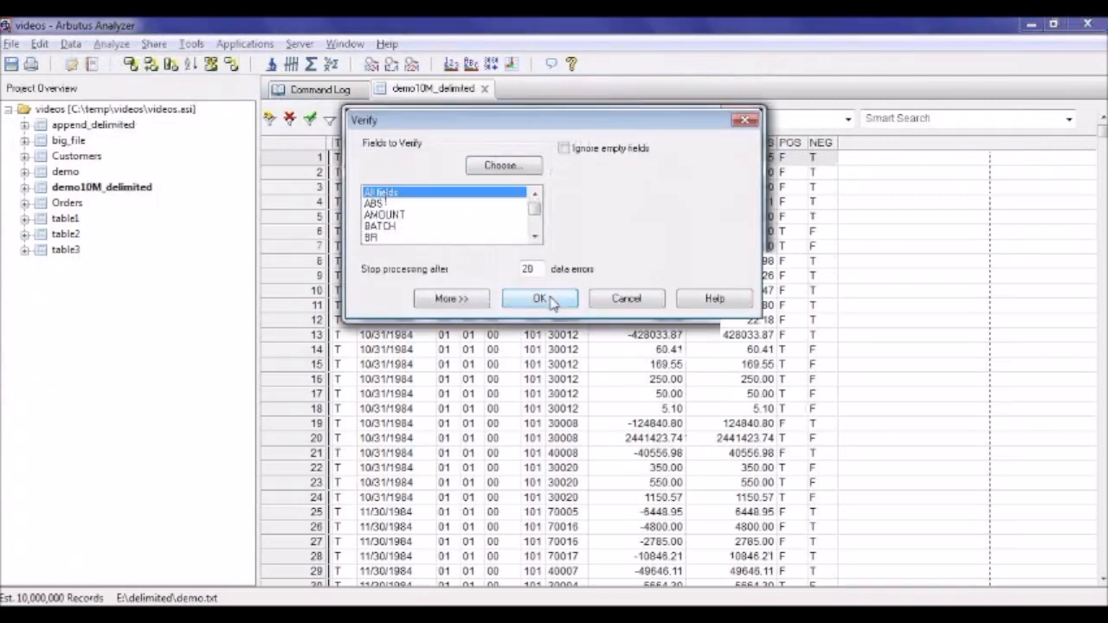
{"action": "left_click", "coordinate": [540, 299]}
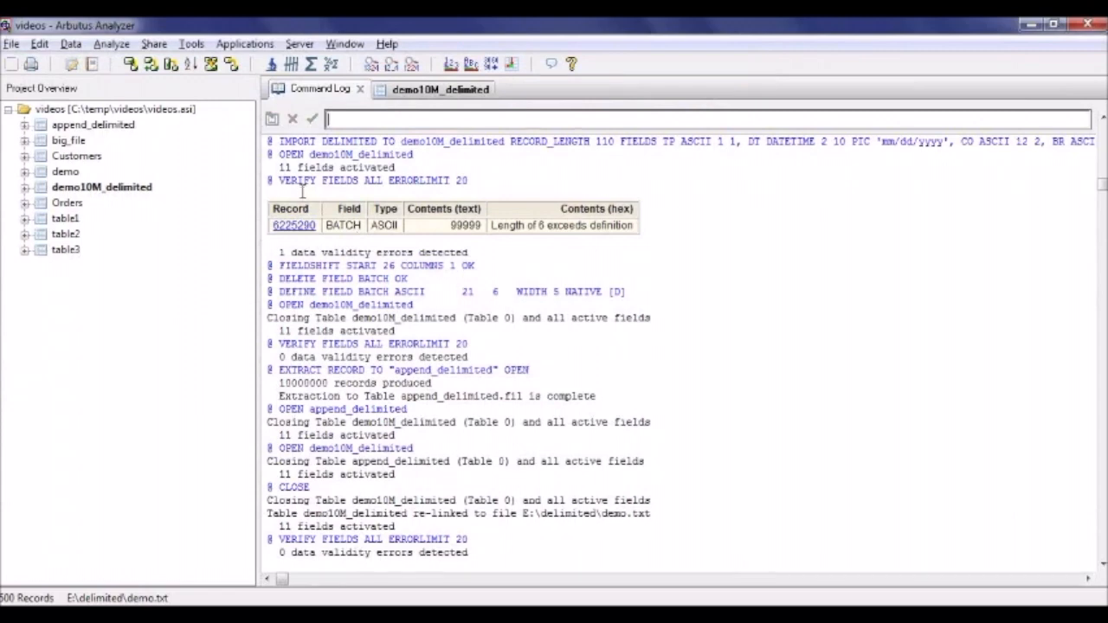
Extract the entire demo.txt records to append_delimited with the option to append to the existing table and open it.
{"action": "left_click", "coordinate": [75, 45]}
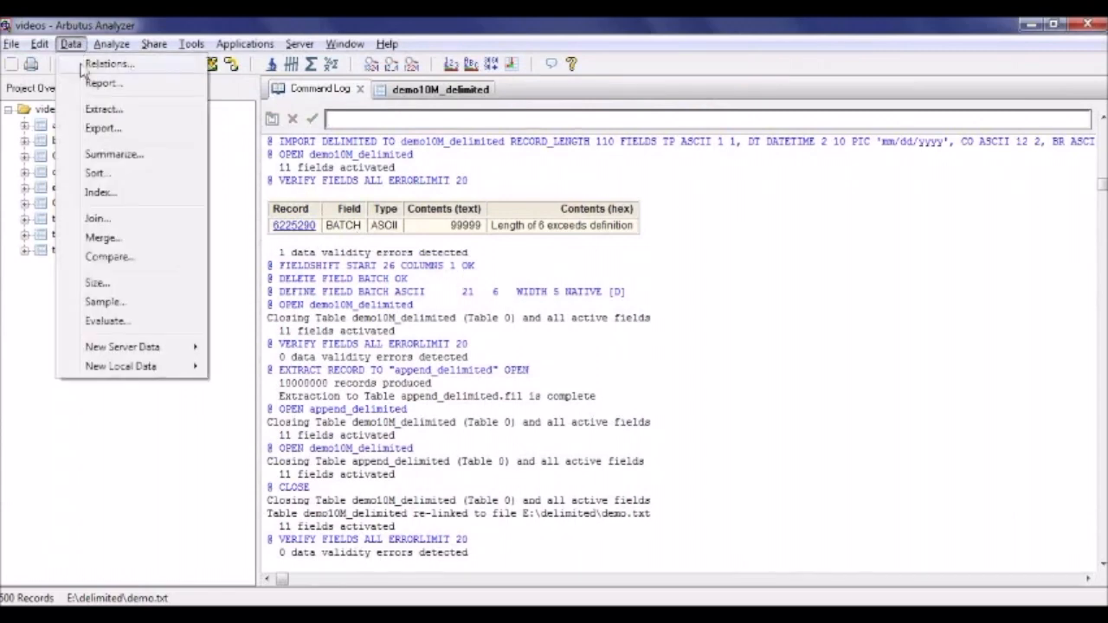
{"action": "left_click", "coordinate": [90, 111]}
{"action": "left_click", "coordinate": [586, 131]}
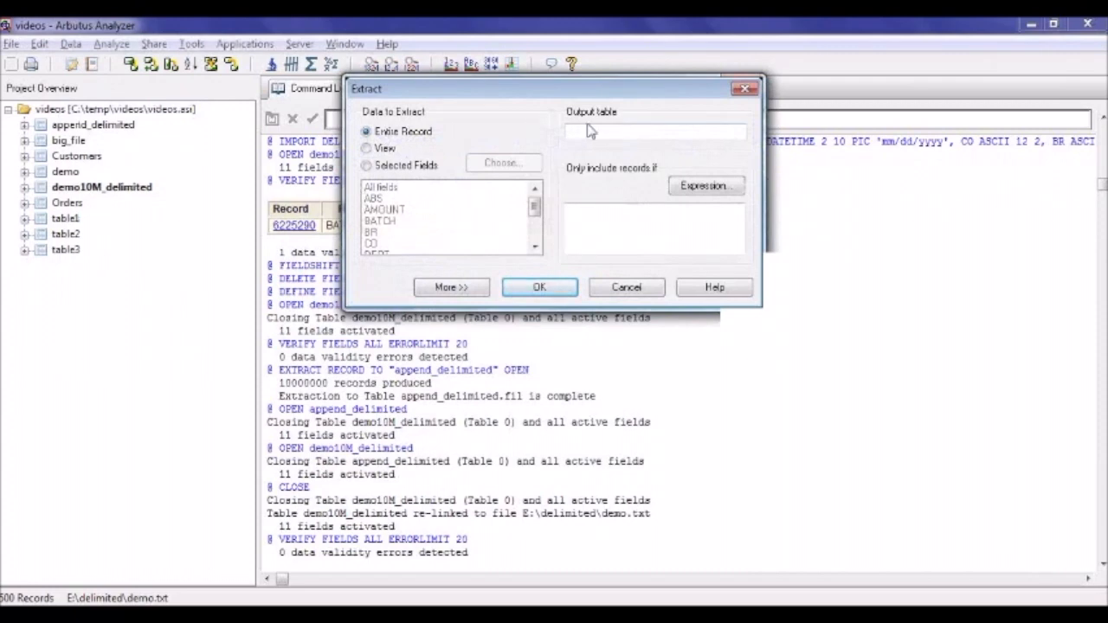
{"action": "type", "text": "append_delimited"}
{"action": "left_click", "coordinate": [428, 287]}
{"action": "left_click", "coordinate": [366, 478]}
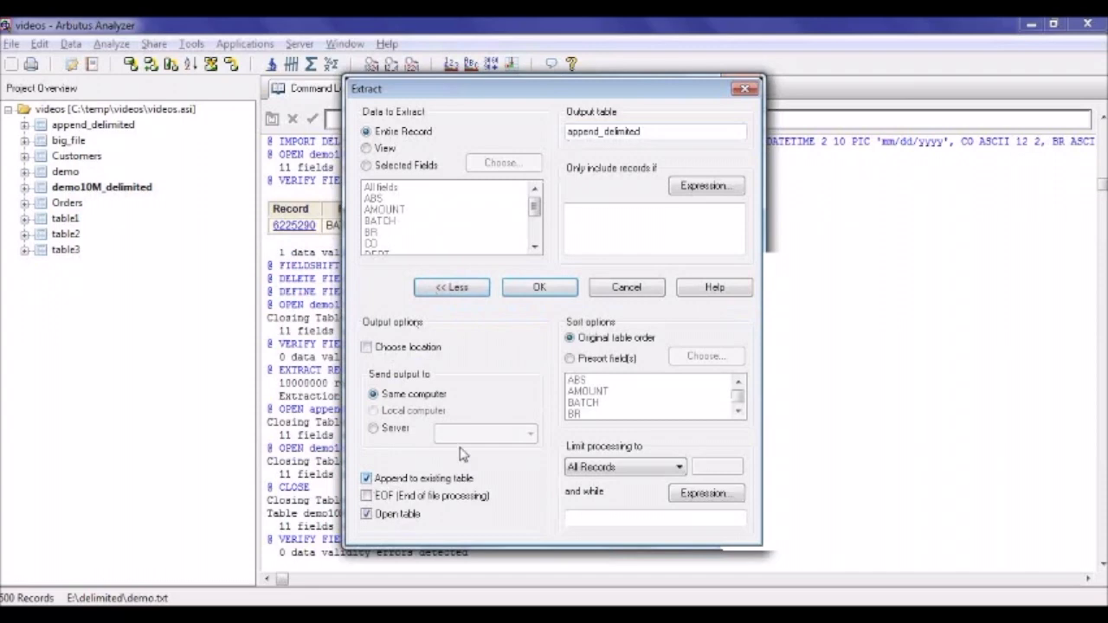
{"action": "left_click", "coordinate": [555, 291]}
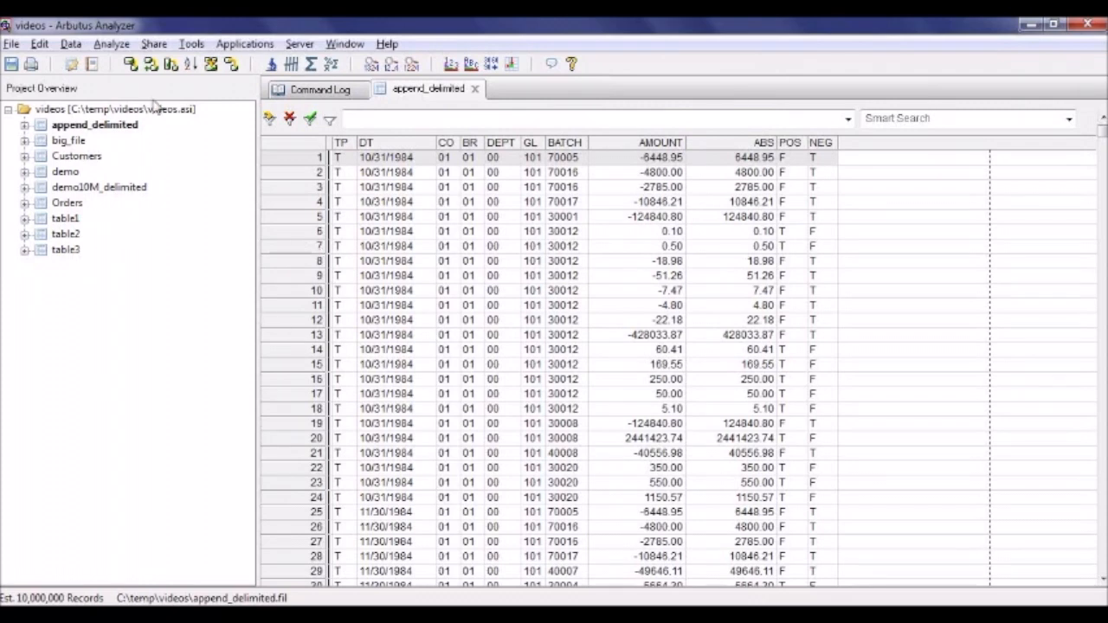
Verify all fields of the combined append_delimited table, stopping after 20 data errors.
{"action": "left_click", "coordinate": [112, 44]}
{"action": "left_click", "coordinate": [130, 69]}
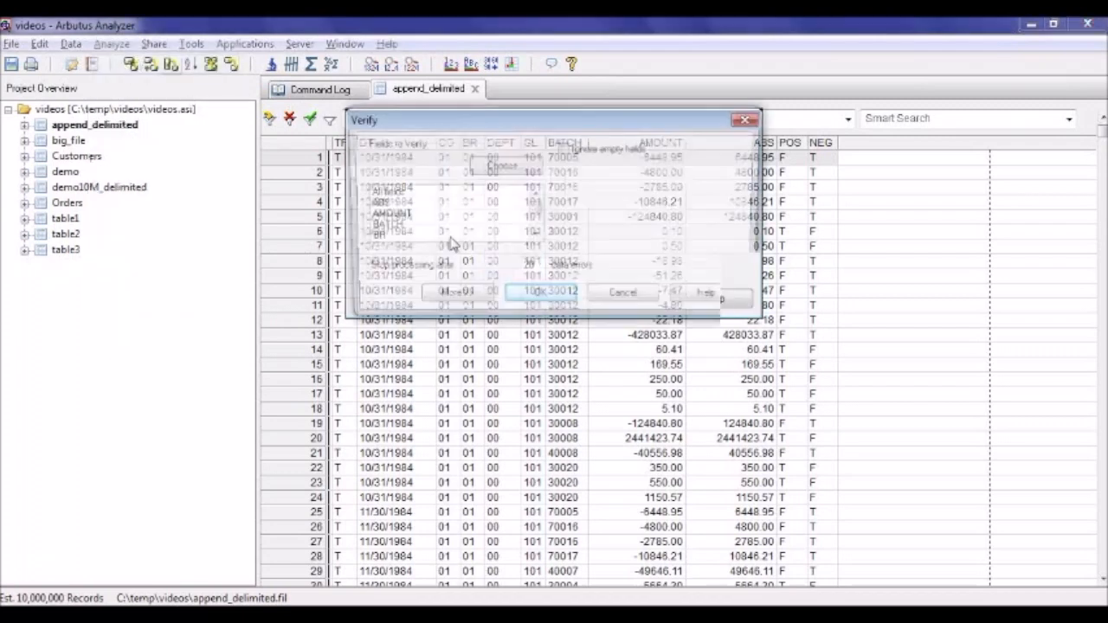
{"action": "left_click", "coordinate": [397, 193]}
{"action": "left_click", "coordinate": [539, 298]}
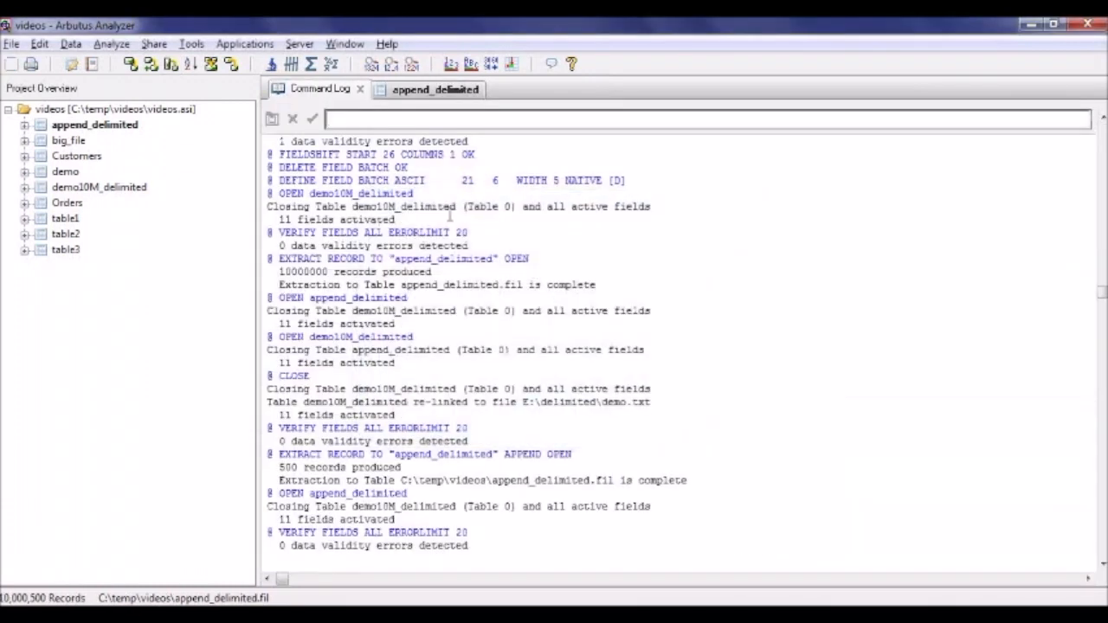
Count all records of append_delimited without a filter, and place the cursor in the command line.
{"action": "left_click", "coordinate": [291, 63]}
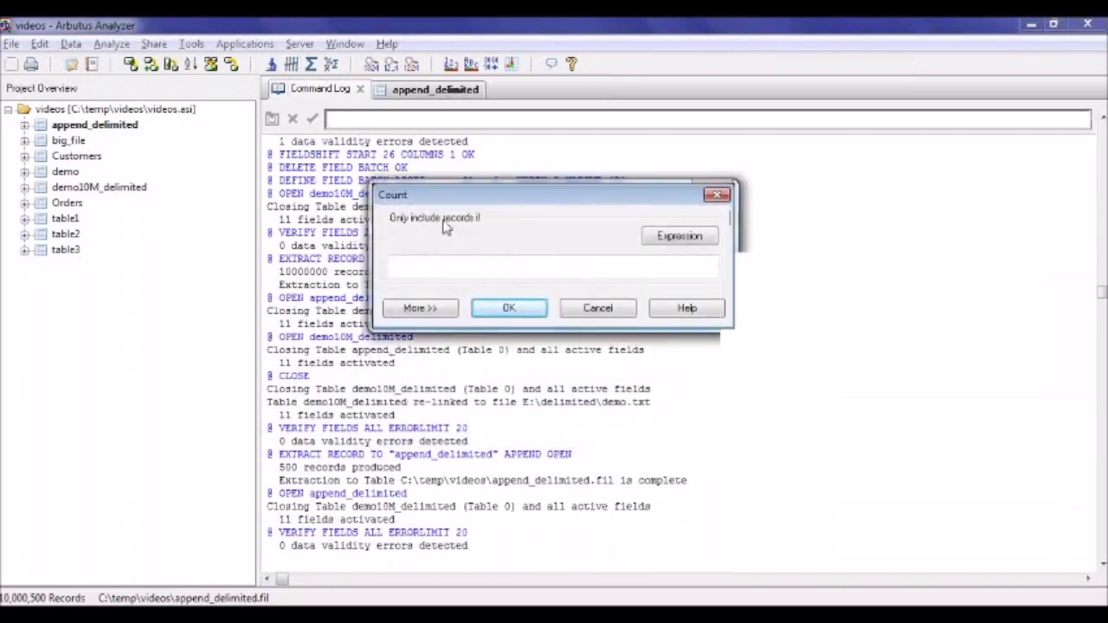
{"action": "left_click", "coordinate": [511, 309]}
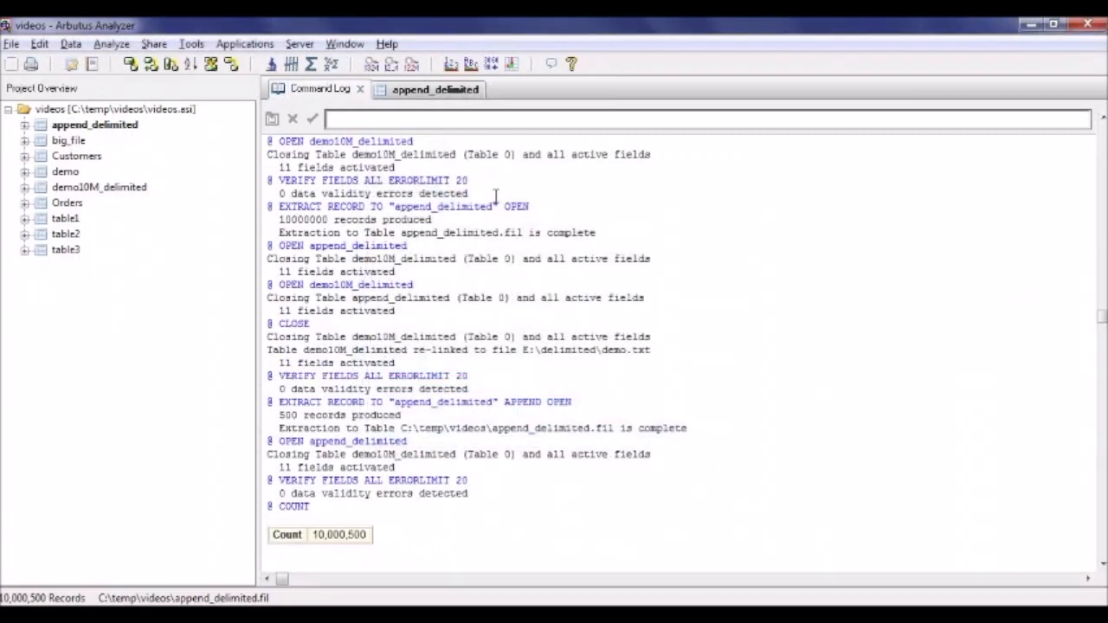
{"action": "left_click", "coordinate": [364, 121]}
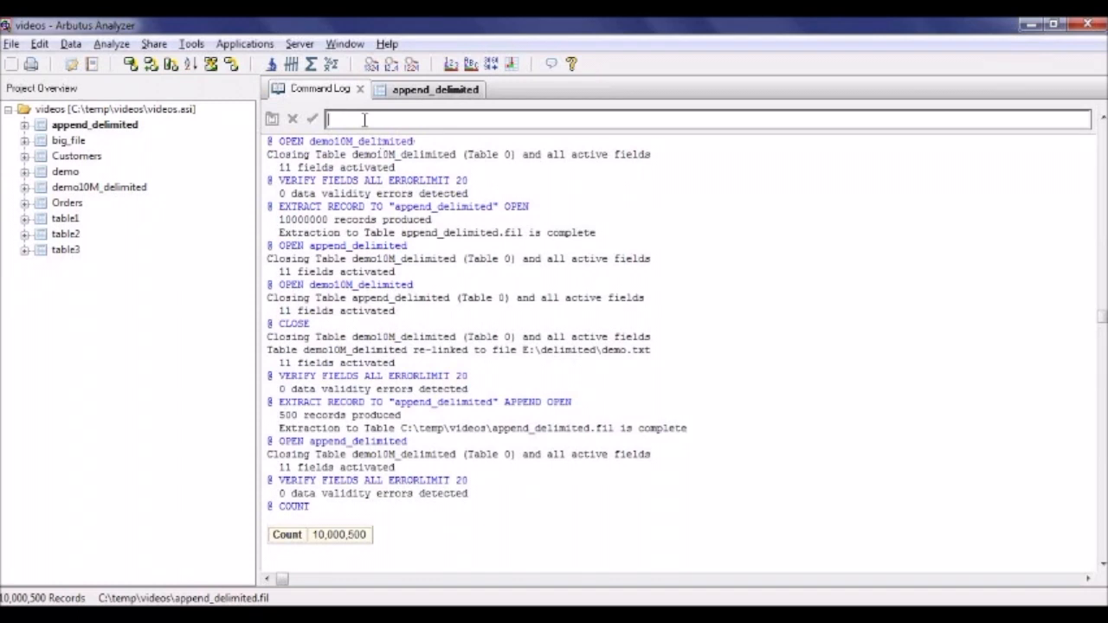